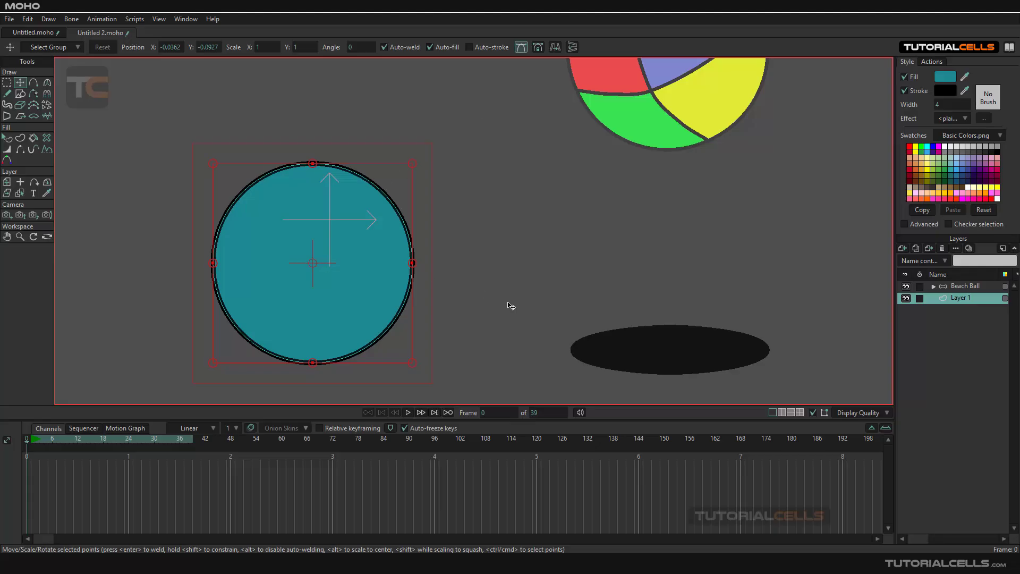
Open Layer 1's Layer Settings on the Vectors page to show its noise options
double_click(943, 299)
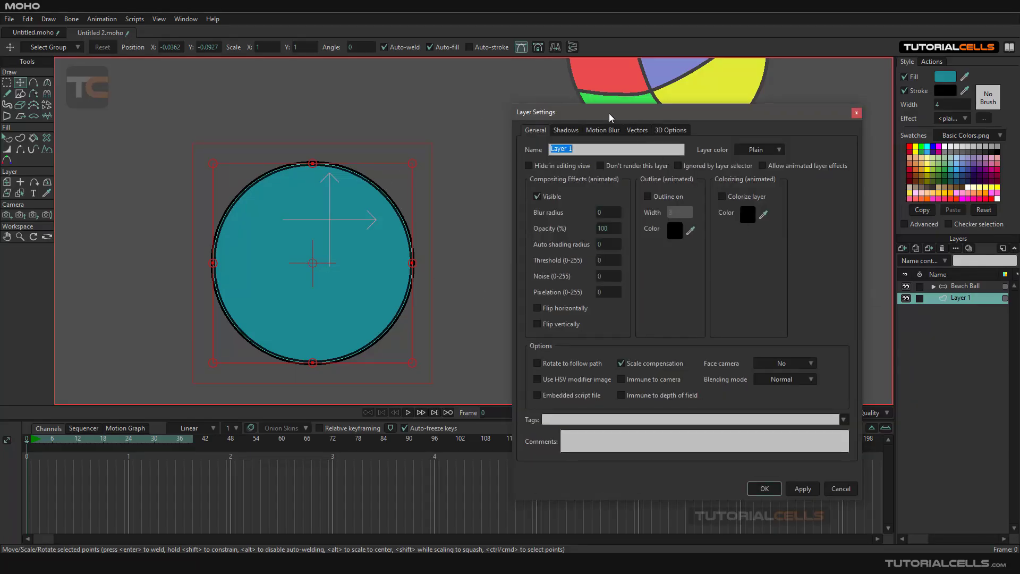
left_click_drag(610, 117, 619, 117)
left_click(647, 131)
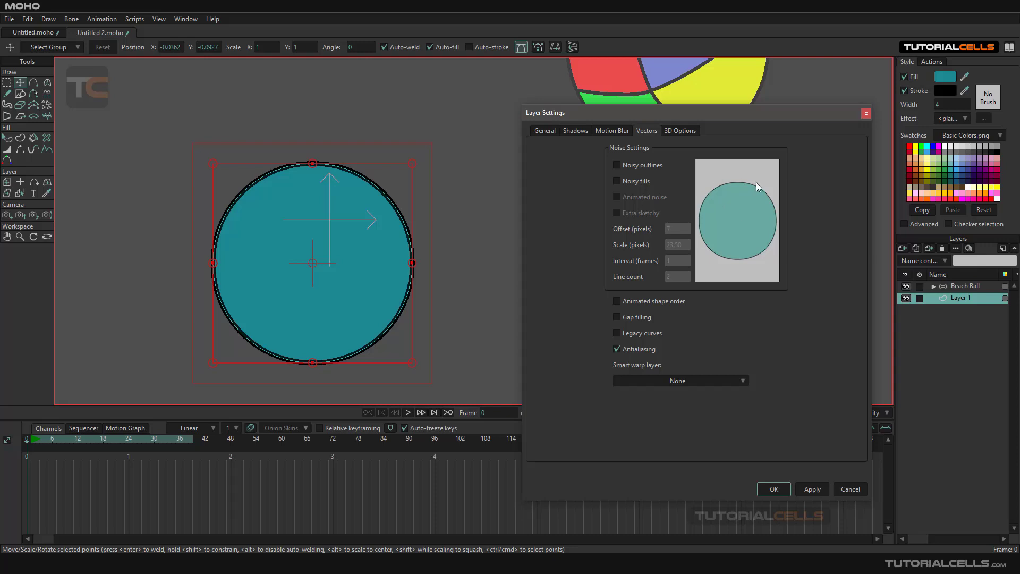
Enable Noisy outlines, Noisy fills, Animated noise and Extra sketchy for Layer 1
left_click(641, 166)
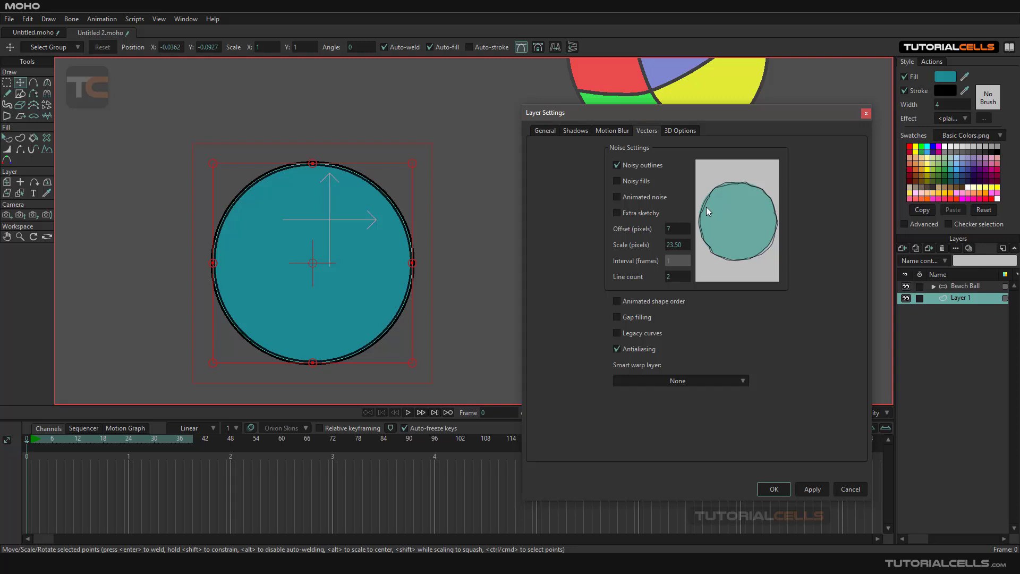
left_click(632, 183)
left_click(640, 198)
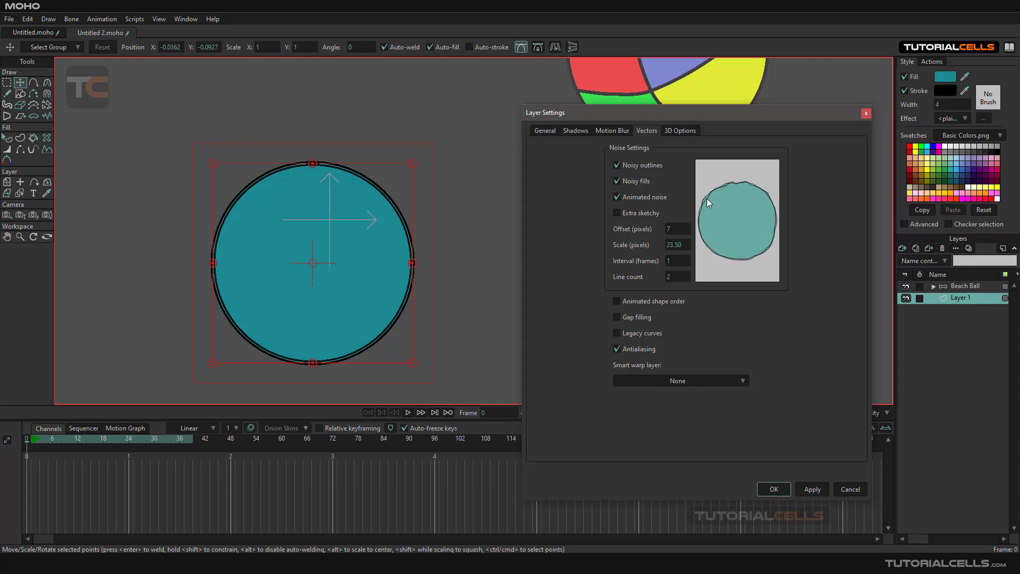
left_click(640, 214)
Try different noise offset and scale values for Layer 1
left_click_drag(667, 228, 664, 228)
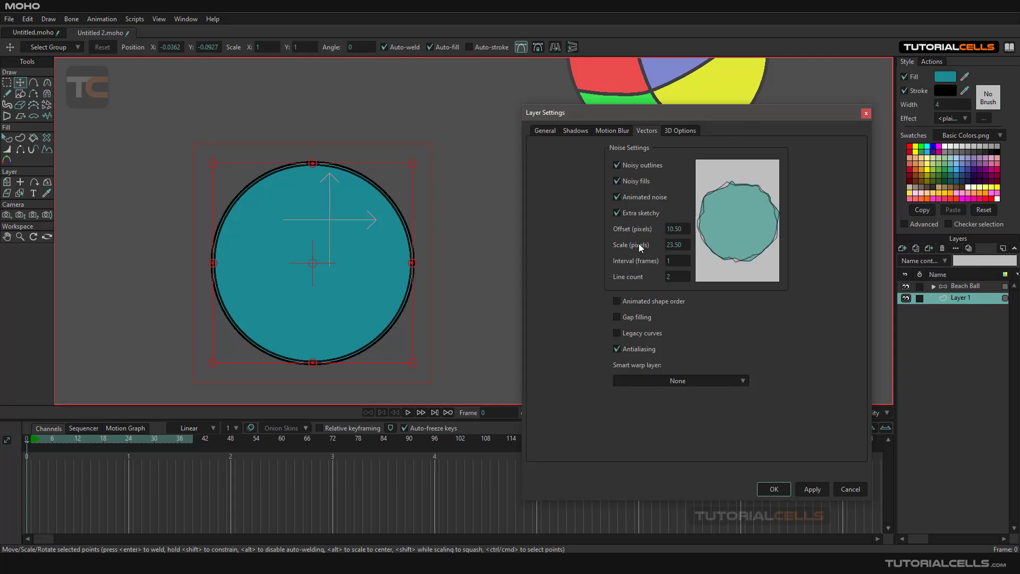
left_click_drag(681, 245, 679, 247)
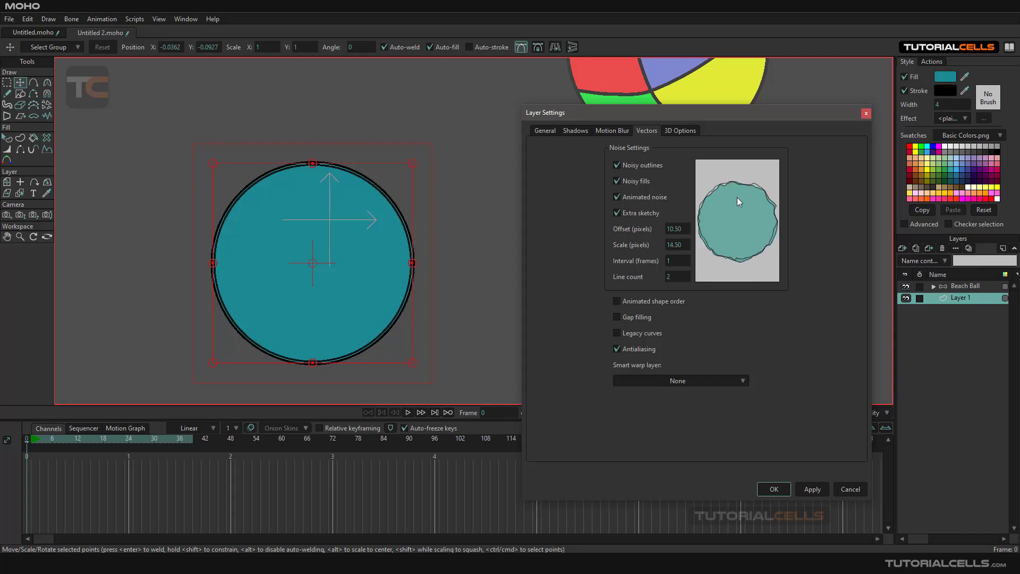
left_click_drag(676, 245, 683, 245)
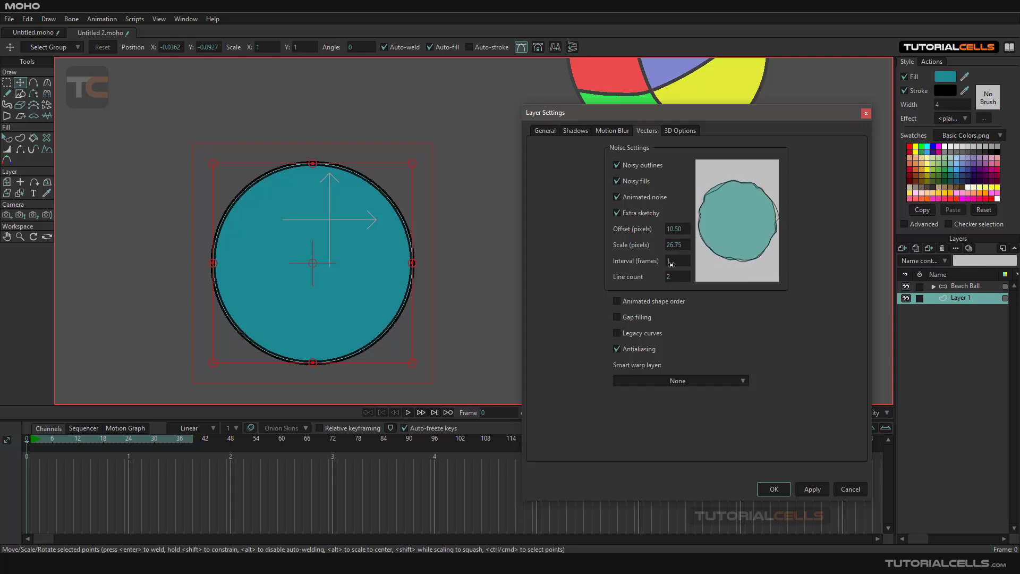
Raise the noise interval to 3 frames, re-enable Extra sketchy, then cancel Layer Settings
left_click_drag(671, 264, 676, 263)
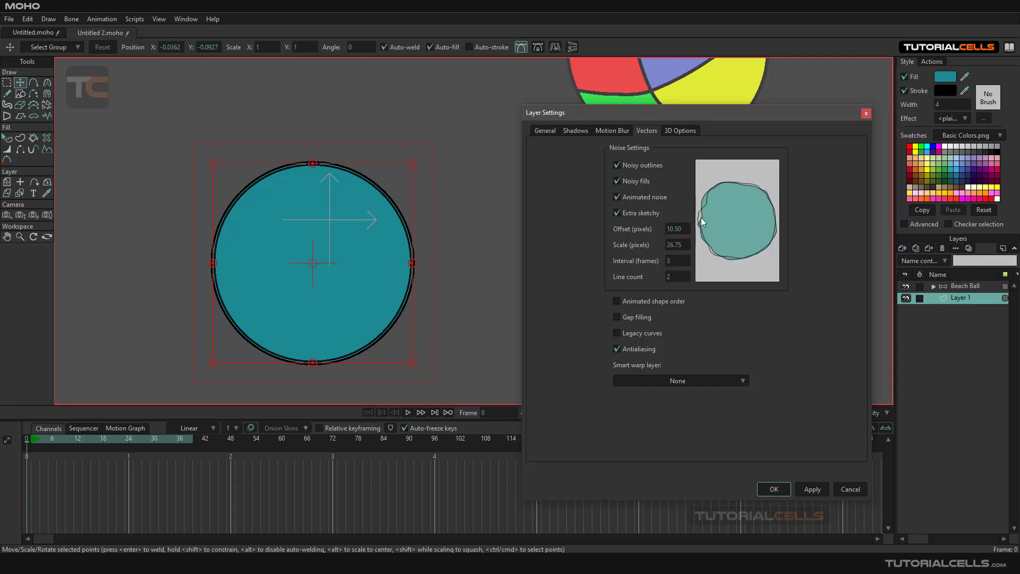
left_click_drag(680, 263, 679, 277)
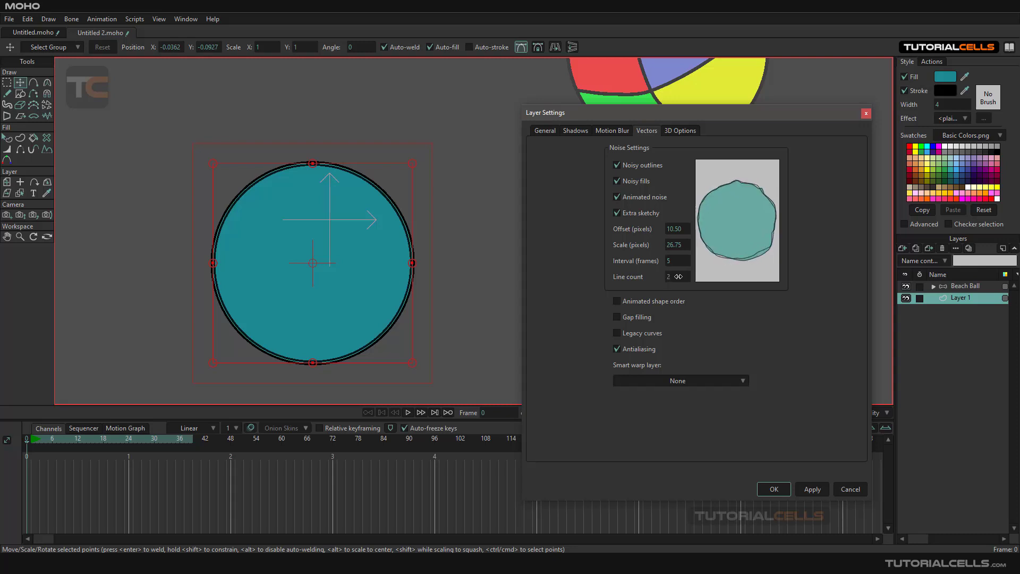
left_click(616, 211)
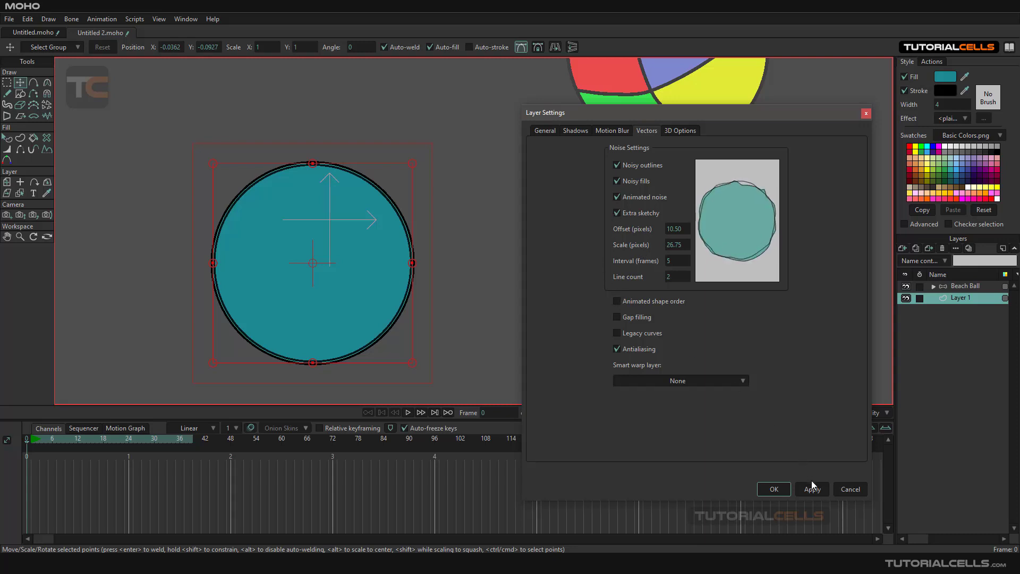
left_click(849, 489)
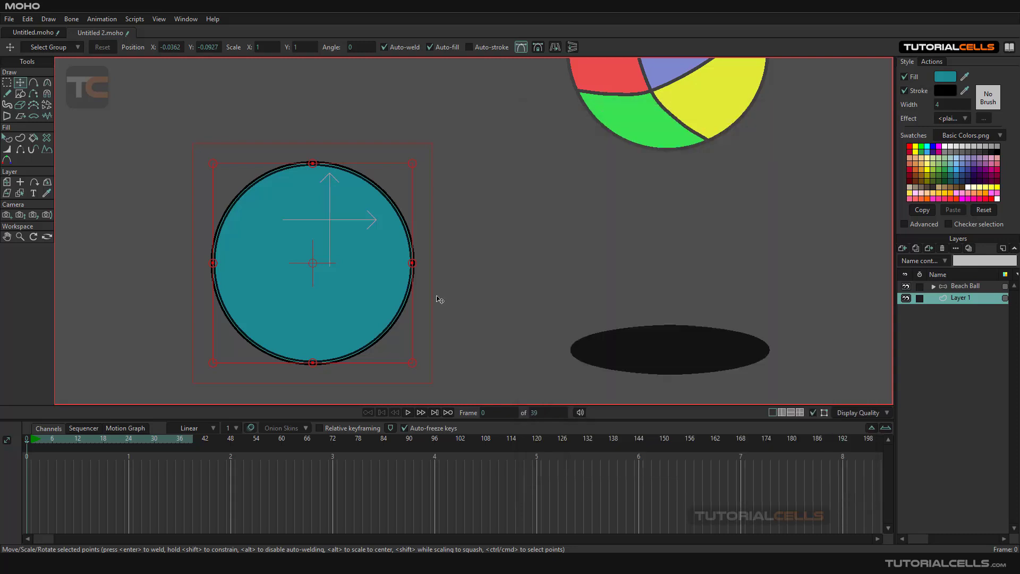
Frame the whole scene and pick Draw Shape with magenta, undoing the circle's recolour
scroll(440, 300, "down", 4)
left_click_drag(600, 286, 402, 231)
scroll(351, 216, "up", 2)
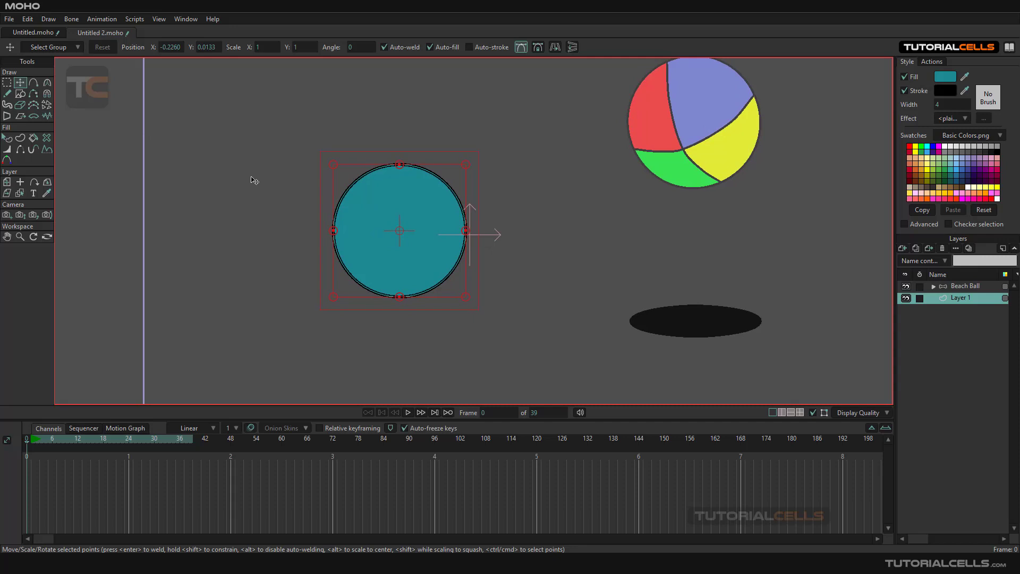
left_click(23, 97)
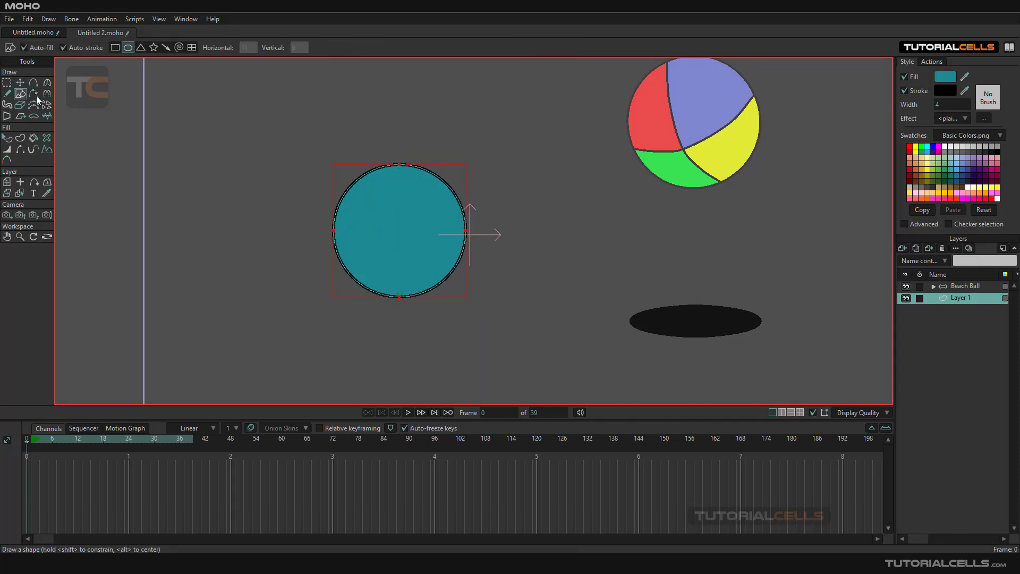
left_click(940, 153)
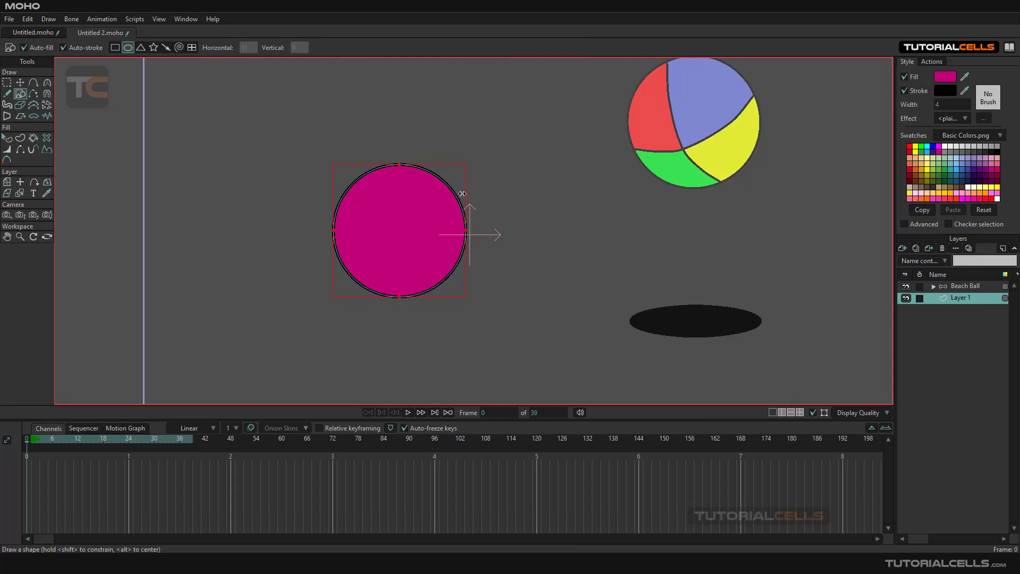
key("ctrl+z")
Draw a magenta rectangle across the lower half of the teal circle
left_click(20, 83)
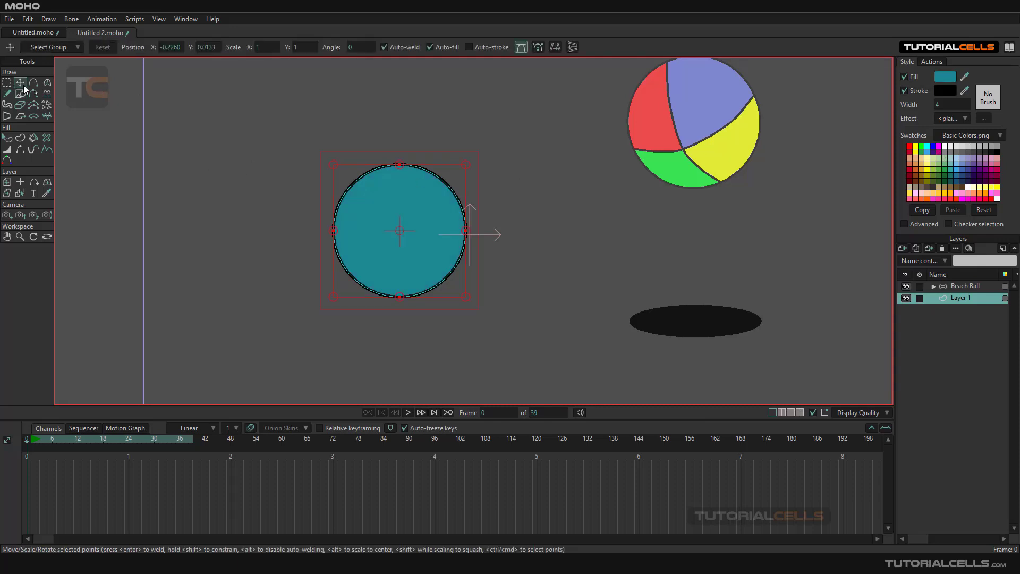
left_click(21, 95)
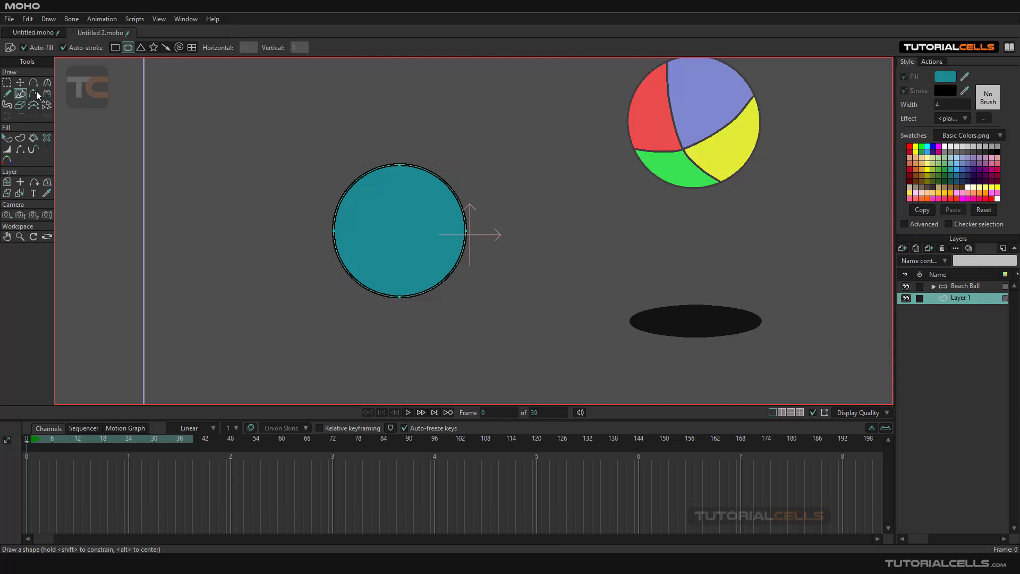
left_click(939, 153)
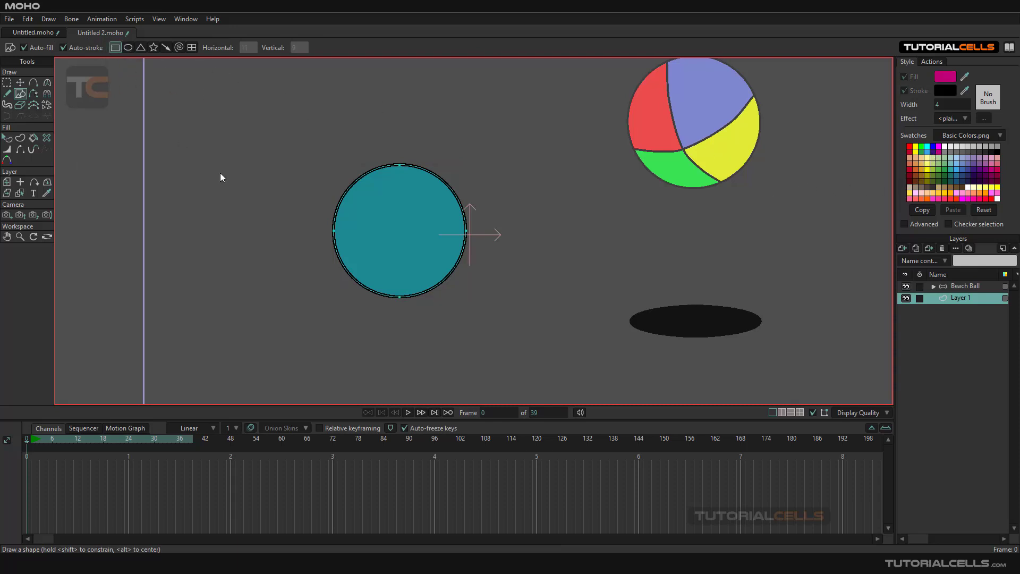
mouse_move(356, 246)
left_mouse_down()
mouse_move(530, 302)
mouse_move(541, 319)
left_mouse_up()
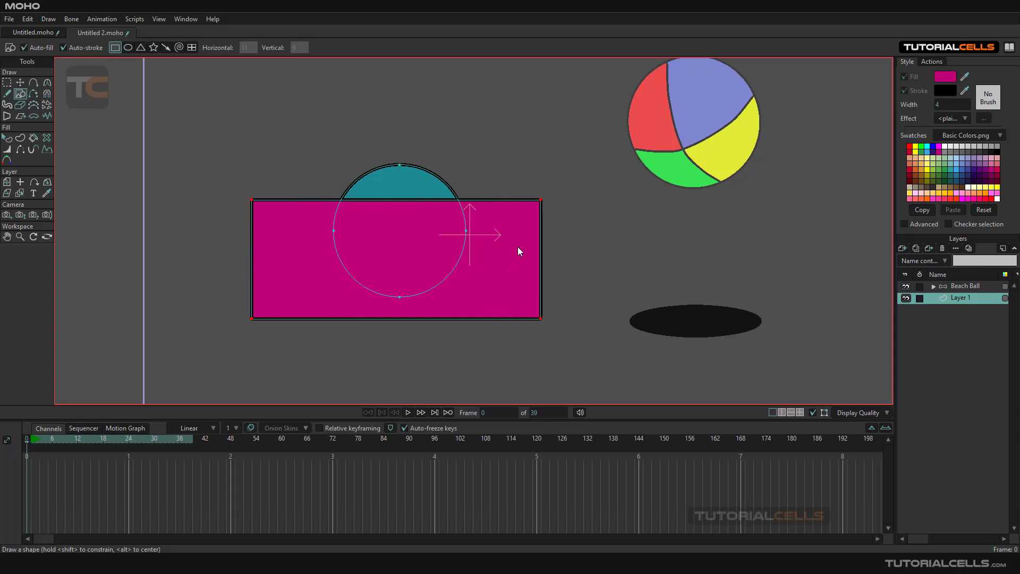
Draw a light orange five-pointed star overlapping the magenta rectangle and teal circle
left_click(19, 83)
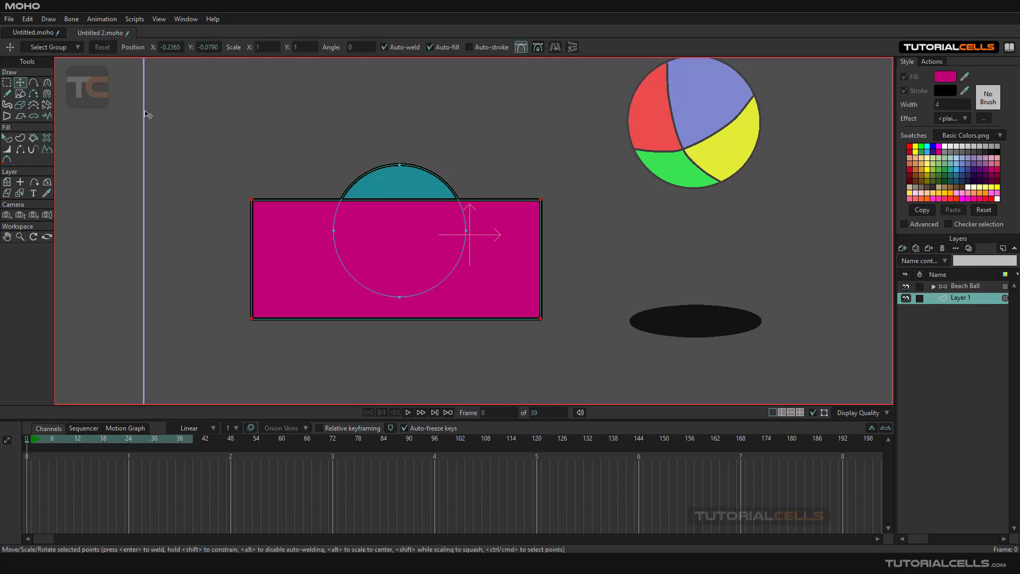
left_click(20, 94)
left_click(153, 48)
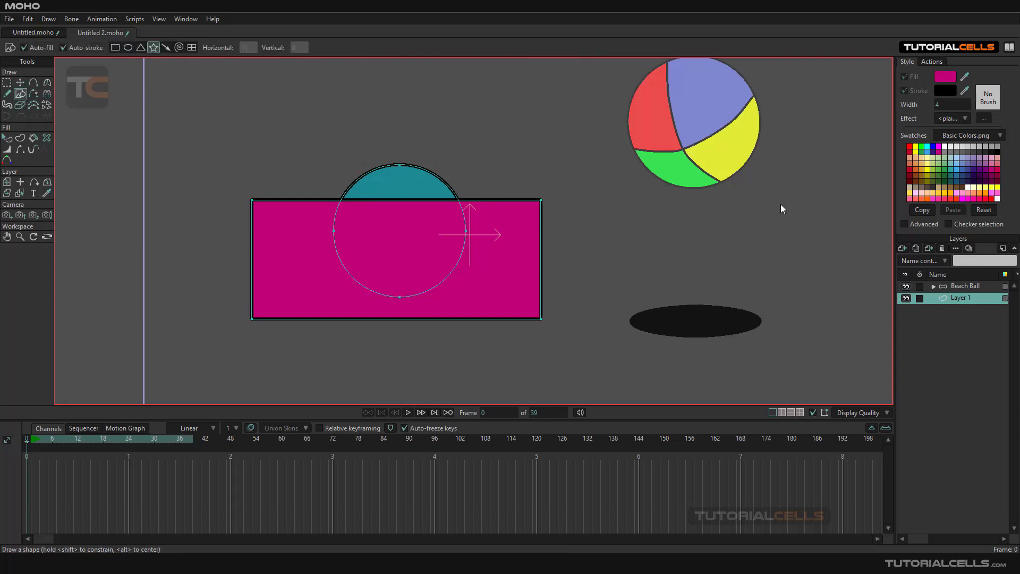
left_click(928, 194)
left_click_drag(383, 281, 474, 195)
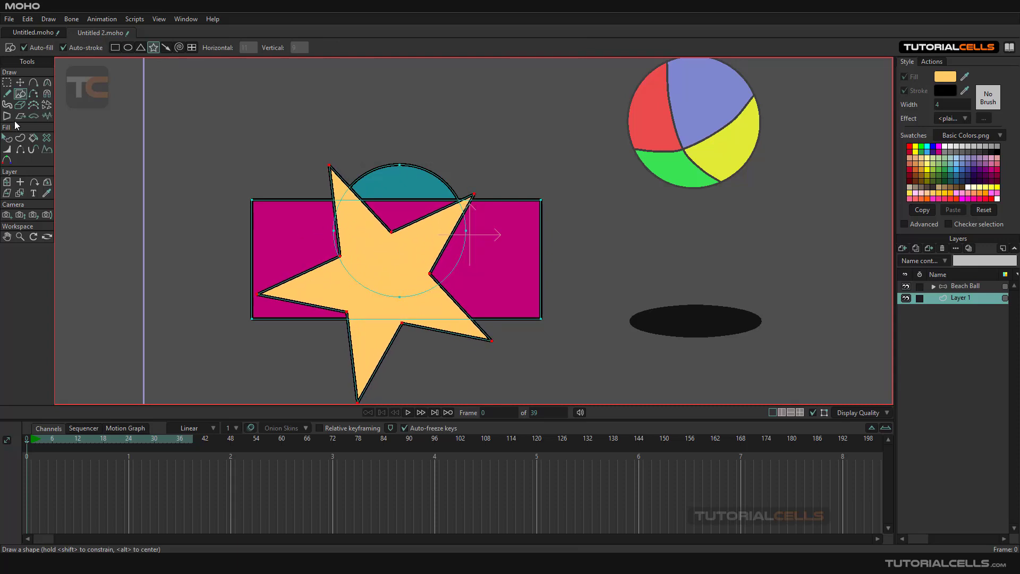
left_click(20, 139)
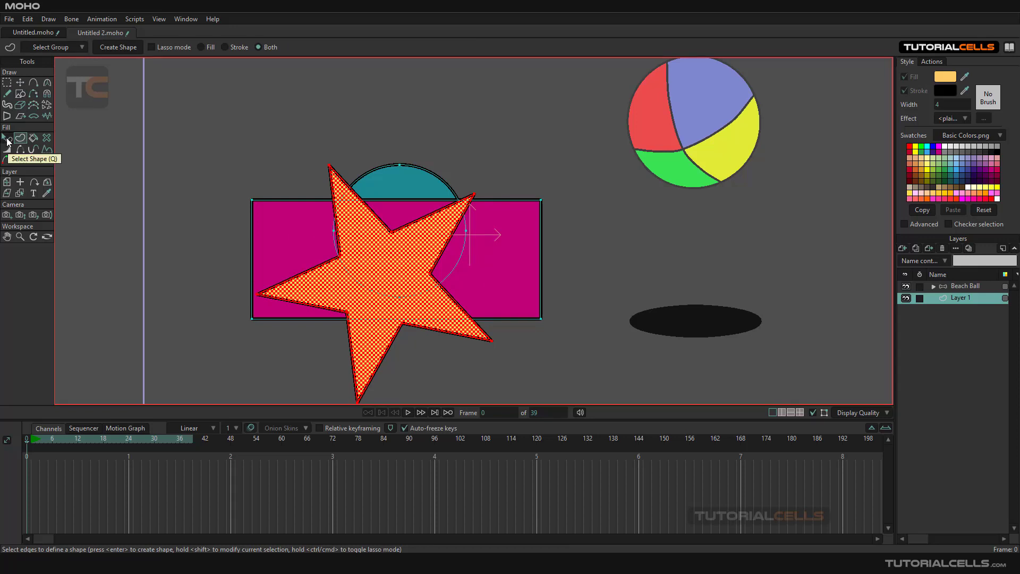
left_click(7, 140)
left_click(356, 258)
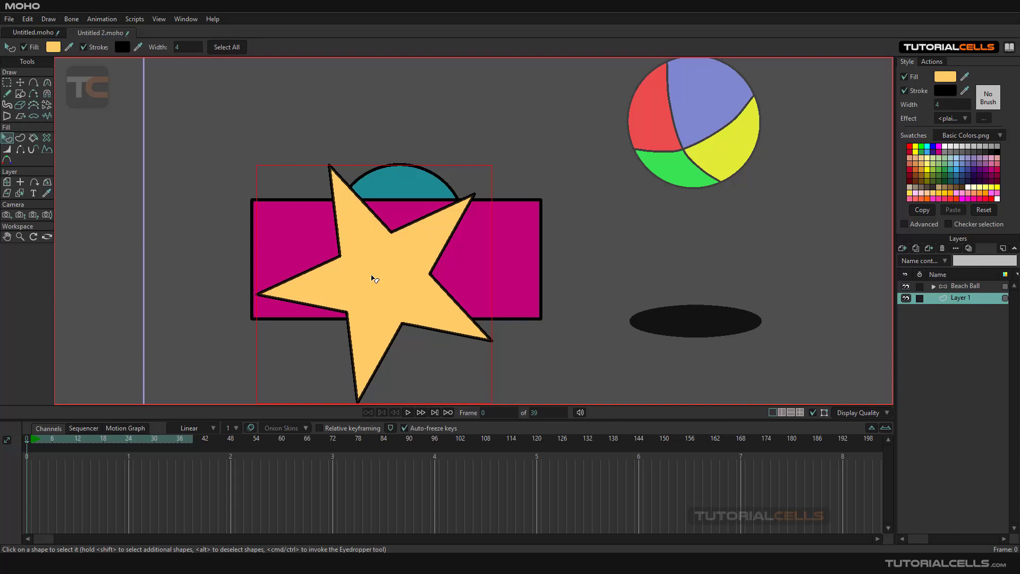
key("Page_Down")
key("Page_Up")
left_click(50, 20)
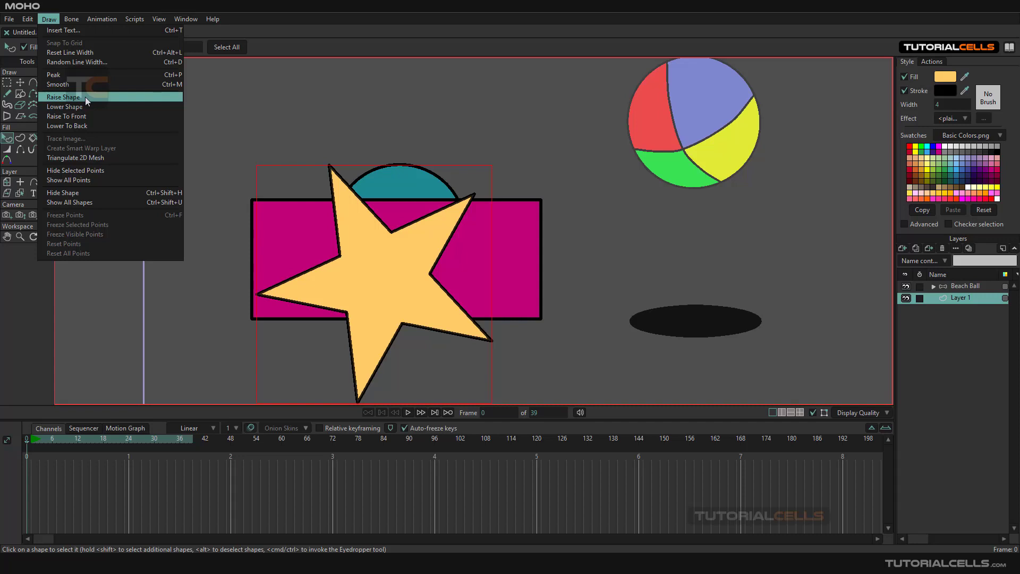
left_click(85, 97)
left_click(49, 19)
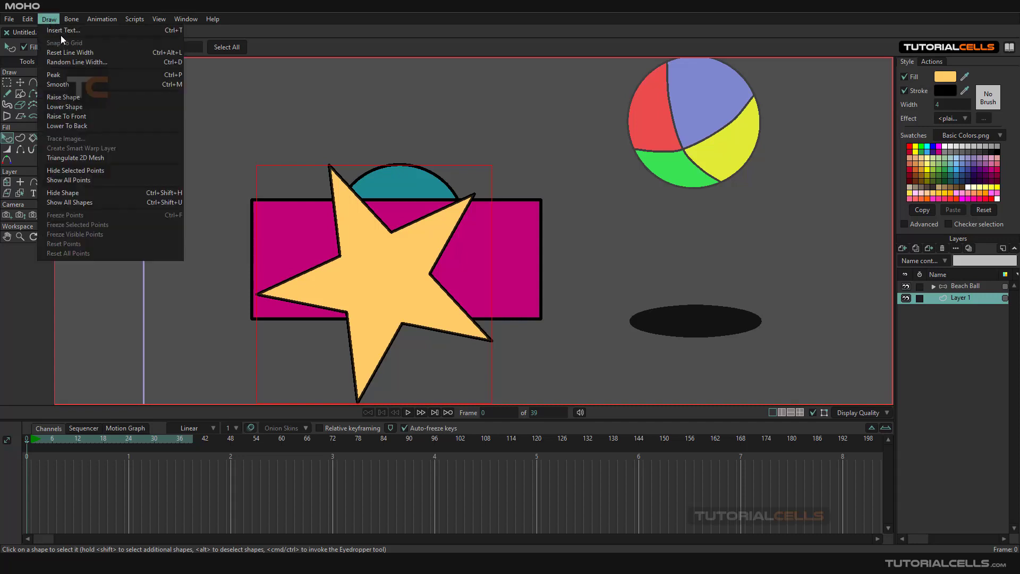
left_click(409, 178)
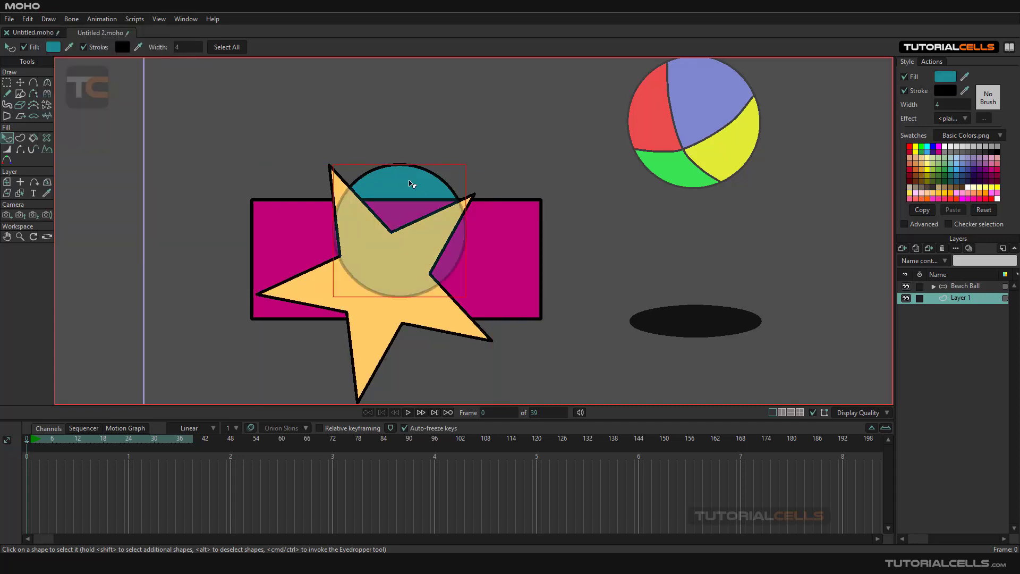
left_click(55, 22)
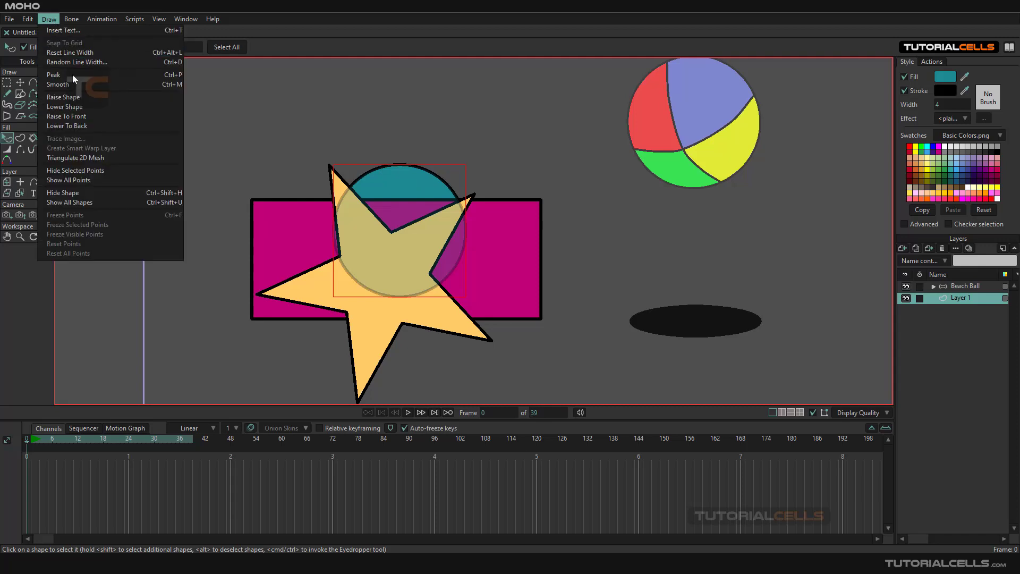
left_click(89, 116)
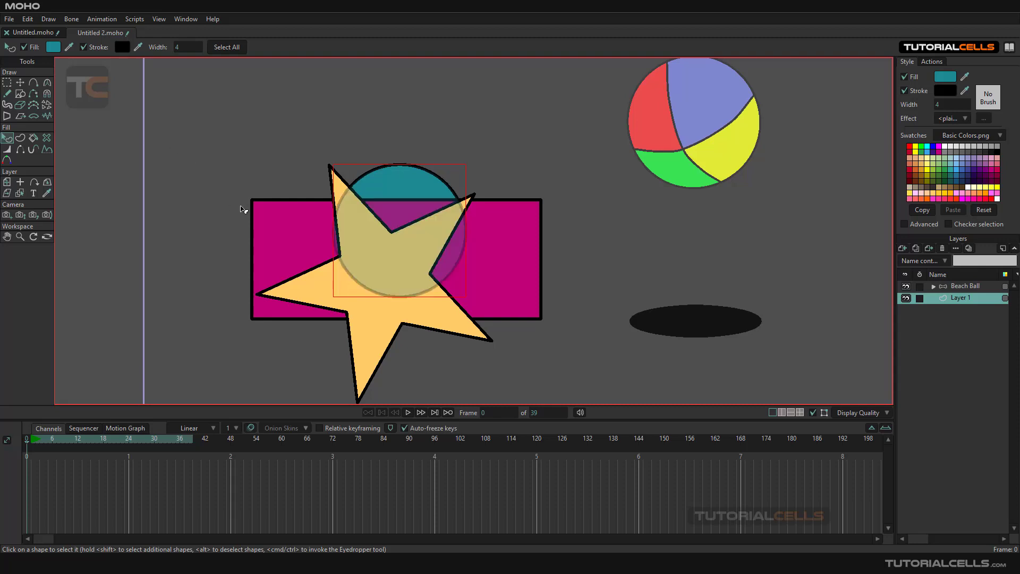
double_click(943, 296)
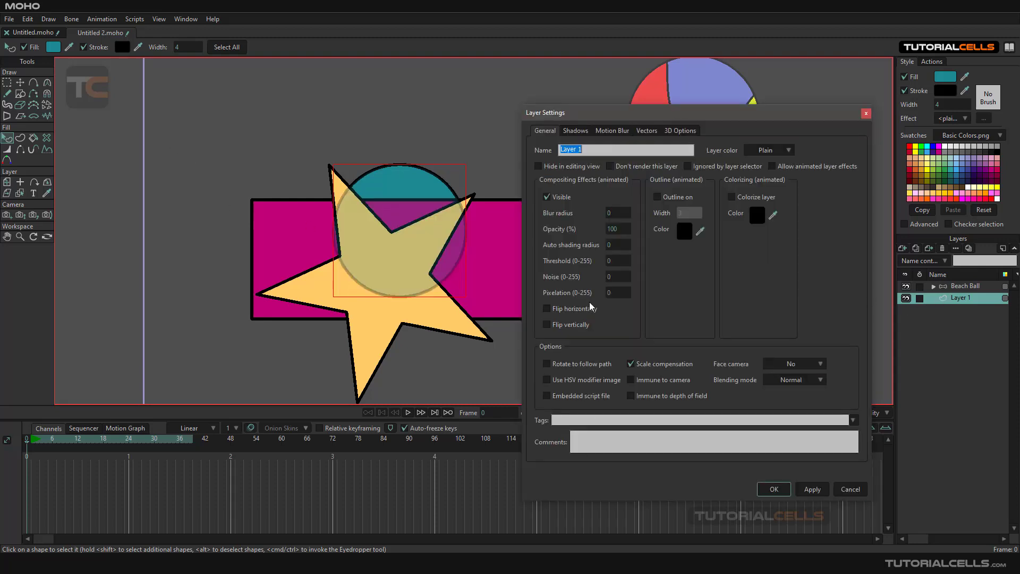
left_click(646, 133)
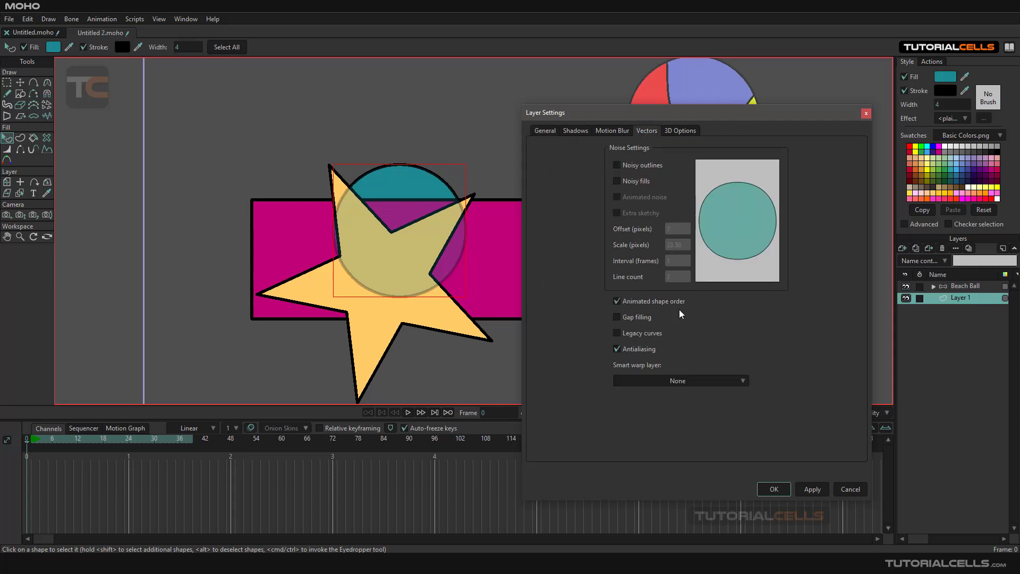
left_click(779, 489)
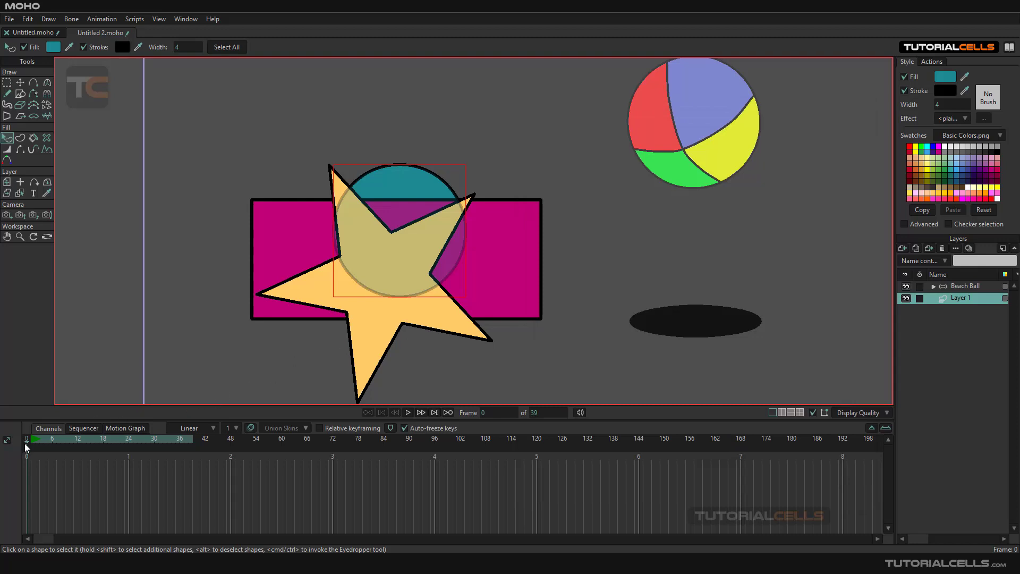
At frame 12, use Draw > Raise To Front to bring the teal circle forward
left_click_drag(26, 442, 81, 442)
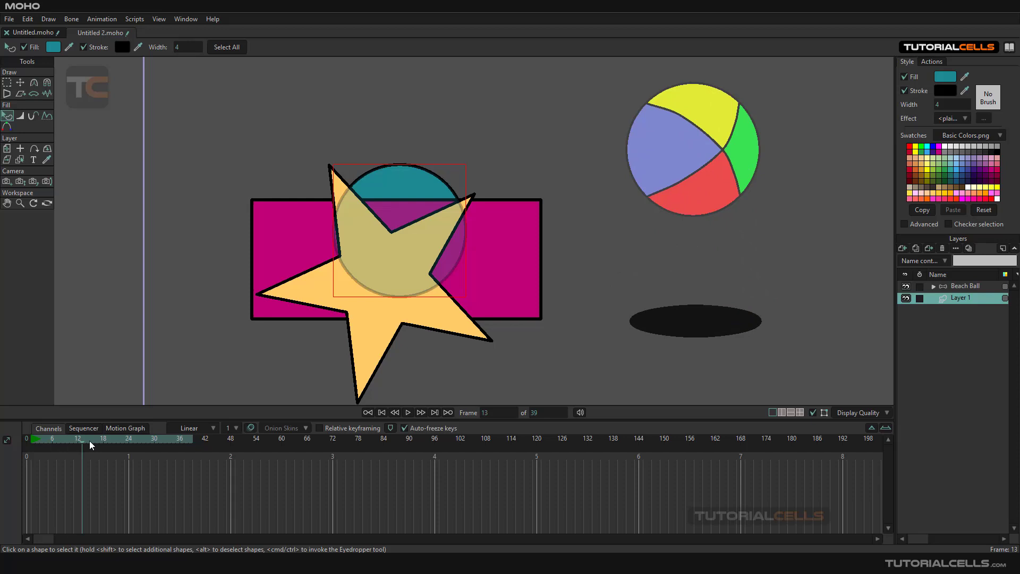
left_click(78, 443)
left_click(49, 19)
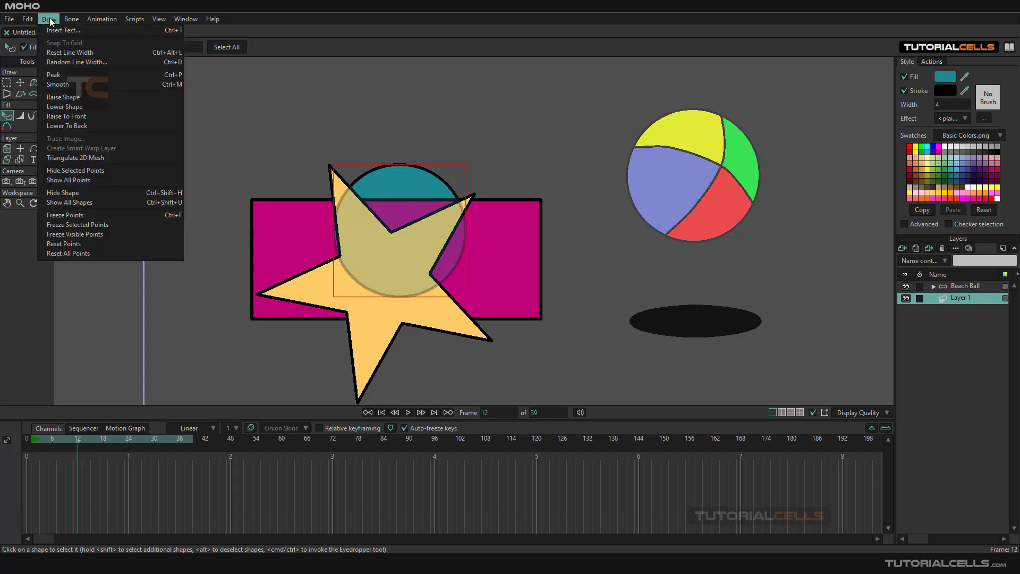
left_click(95, 115)
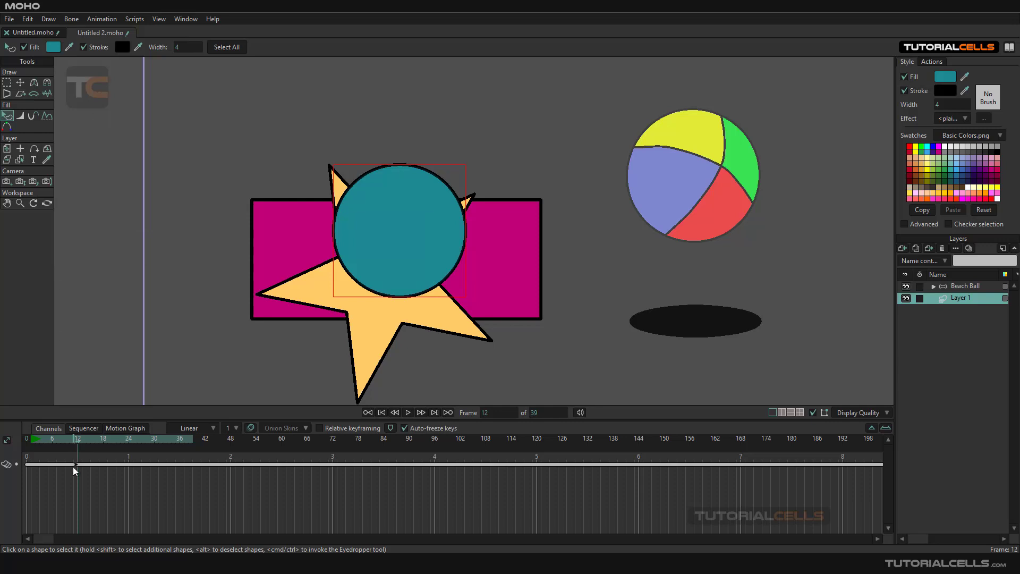
left_click_drag(80, 447, 51, 444)
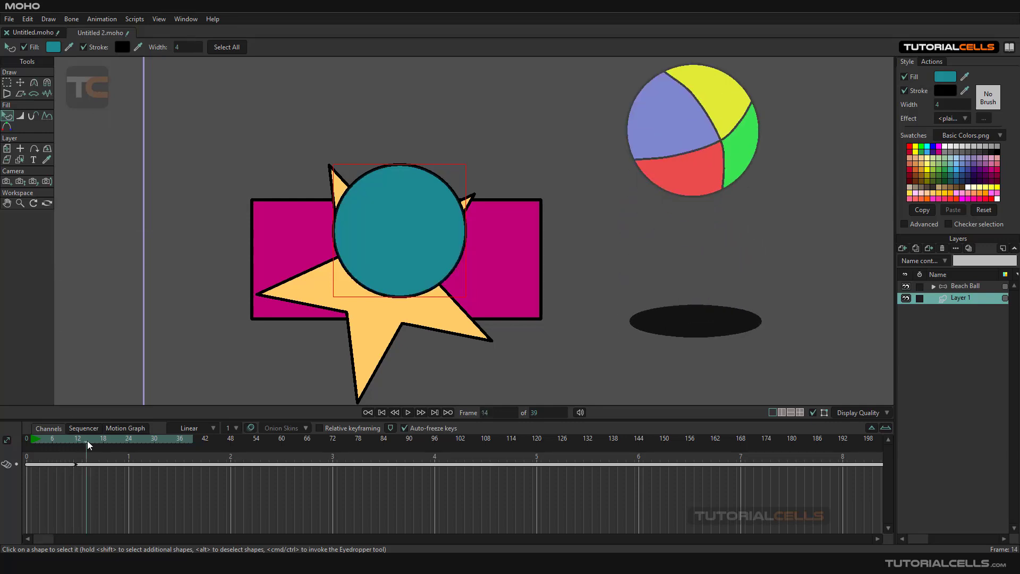
At frame 21, use Draw > Lower To Back to send the teal circle behind
mouse_move(87, 441)
left_mouse_down()
mouse_move(57, 441)
mouse_move(116, 446)
left_mouse_up()
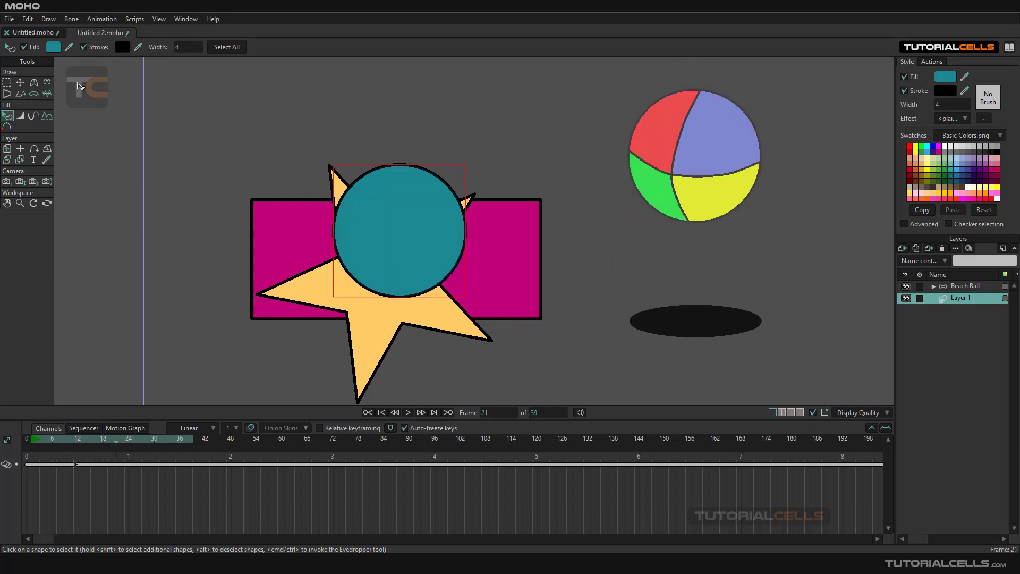
left_click(48, 19)
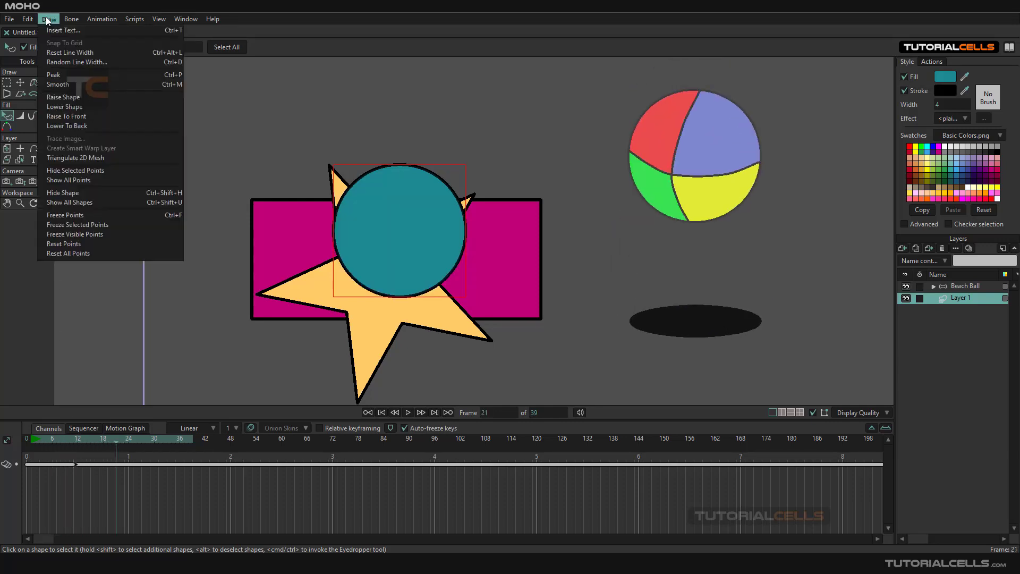
left_click(93, 126)
mouse_move(114, 441)
left_mouse_down()
mouse_move(80, 441)
mouse_move(124, 437)
mouse_move(95, 435)
left_mouse_up()
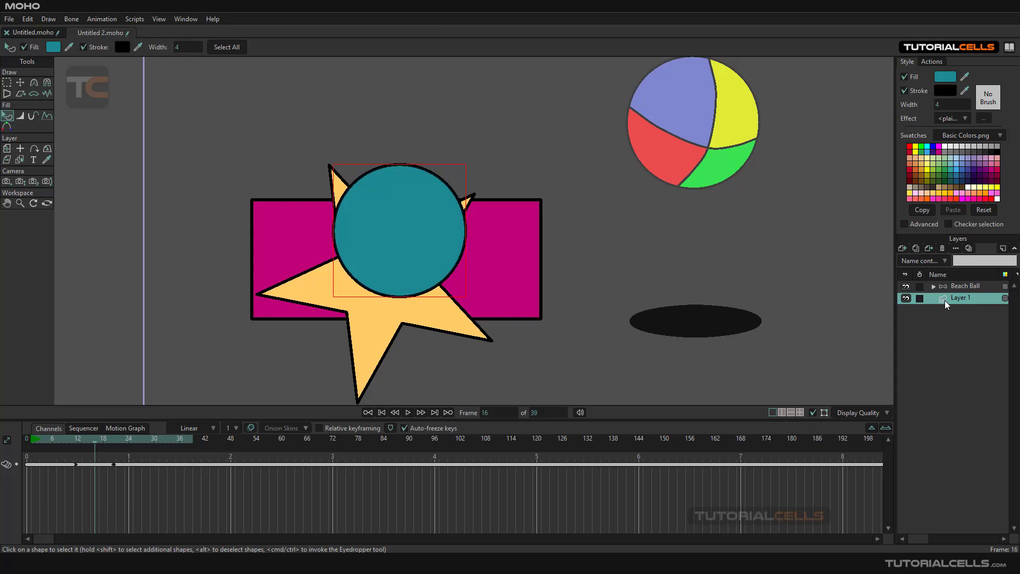
Create a new document and insert Bigsby.anme from the Library after searching 'big'
left_click(9, 19)
left_click(23, 28)
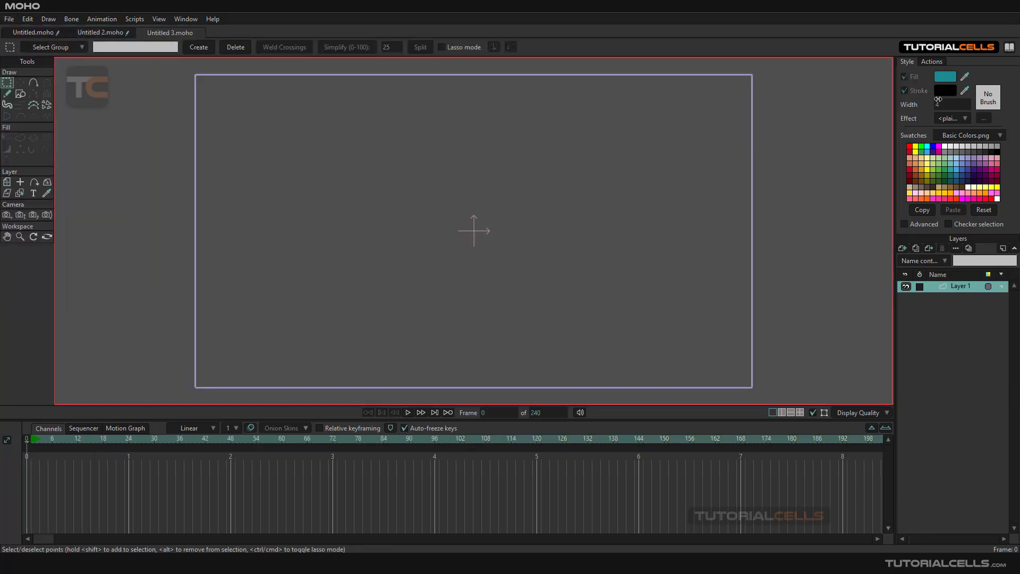
left_click(1009, 47)
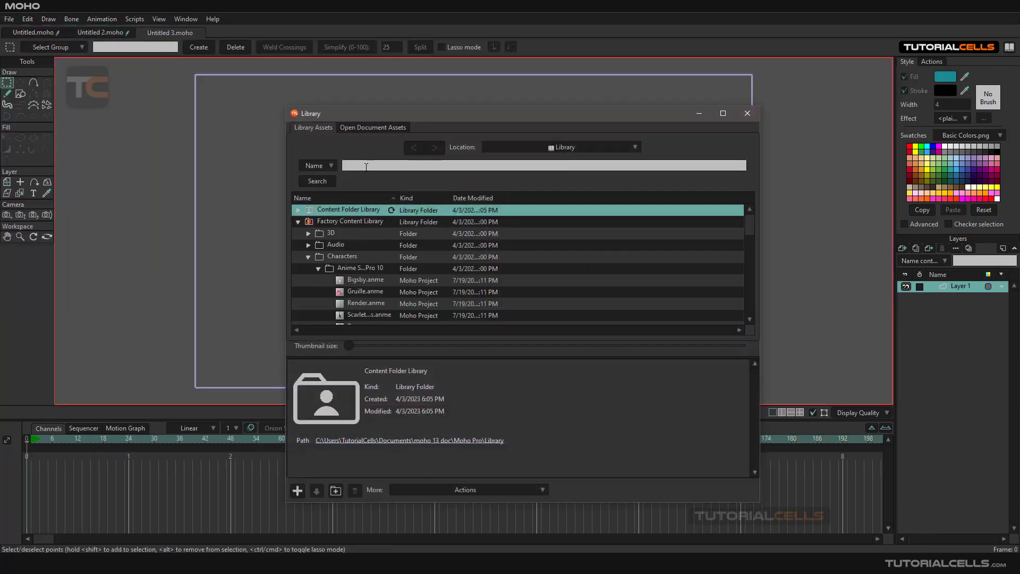
left_click(365, 167)
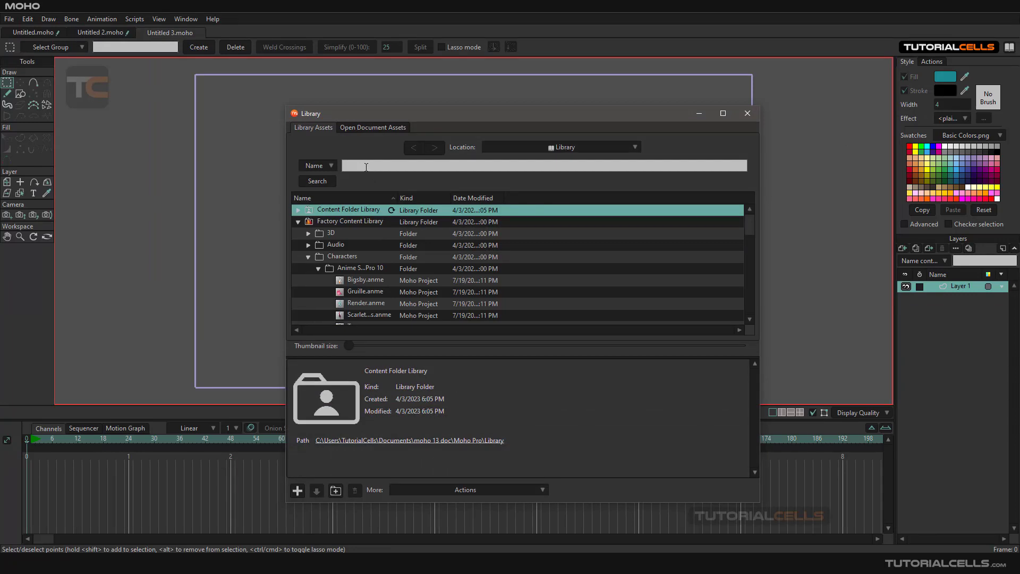
type("big")
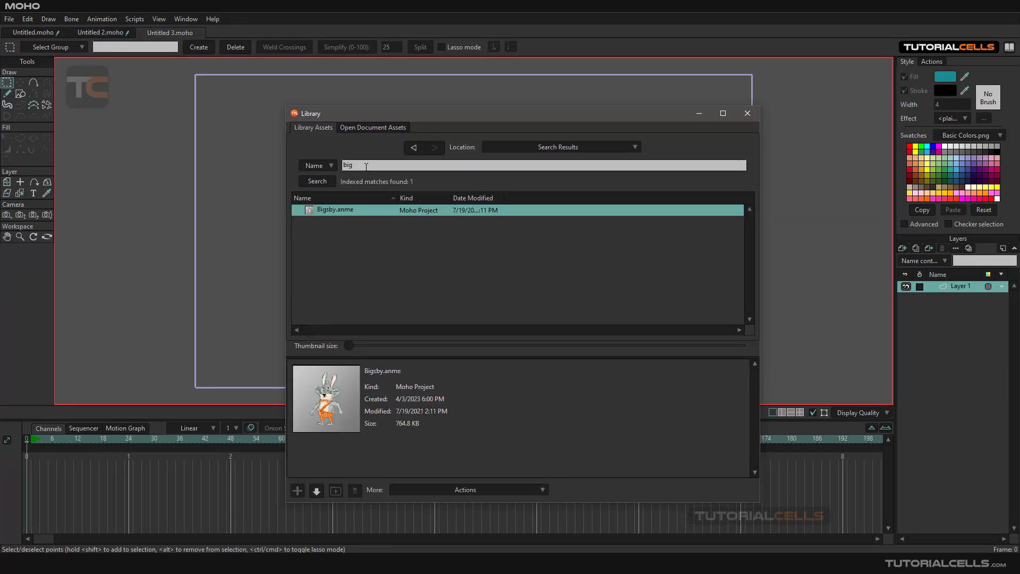
double_click(325, 212)
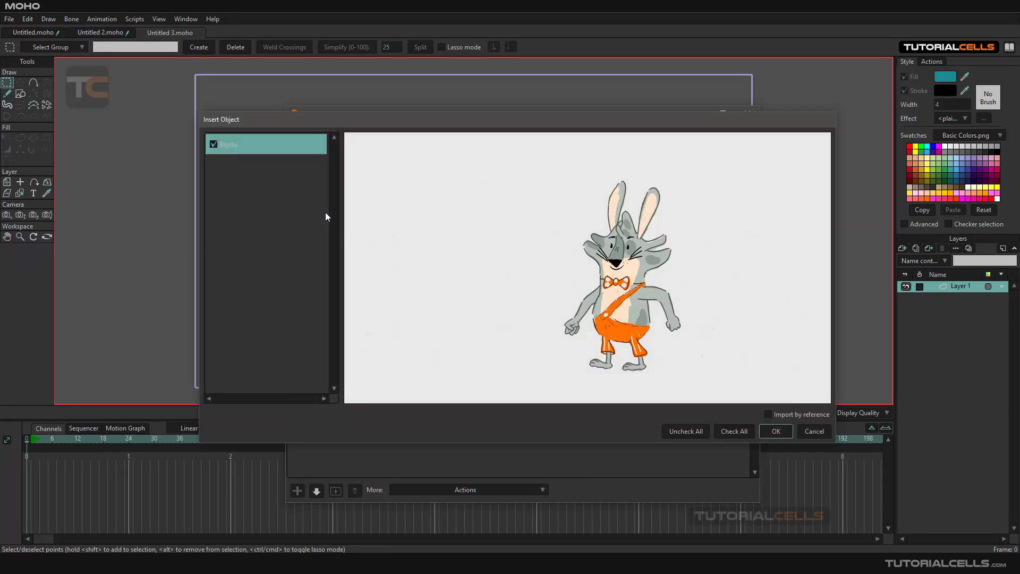
left_click(776, 432)
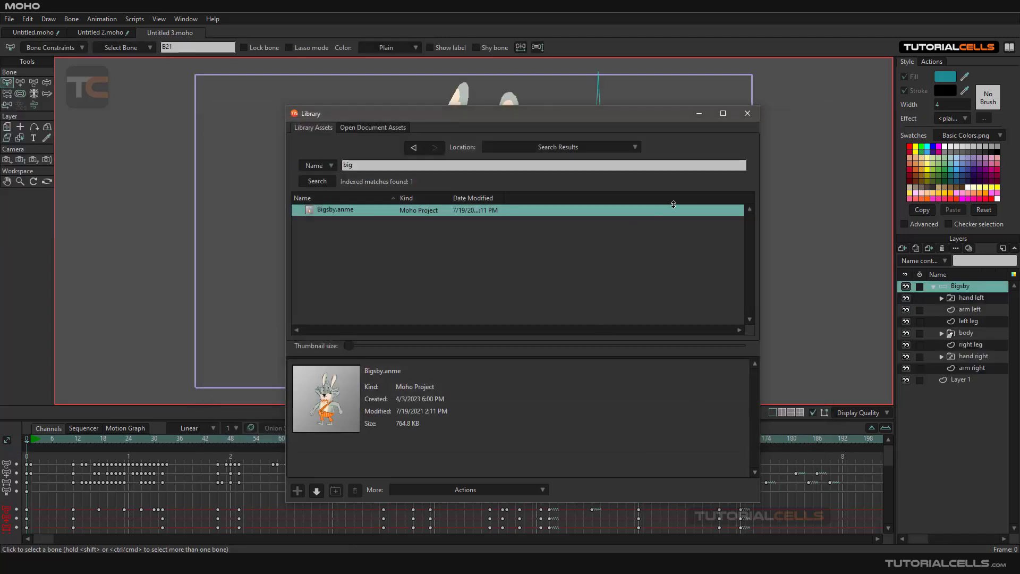
Close the Library, go to frame 1, zoom on the face and expand the right ear's layers
left_click(747, 113)
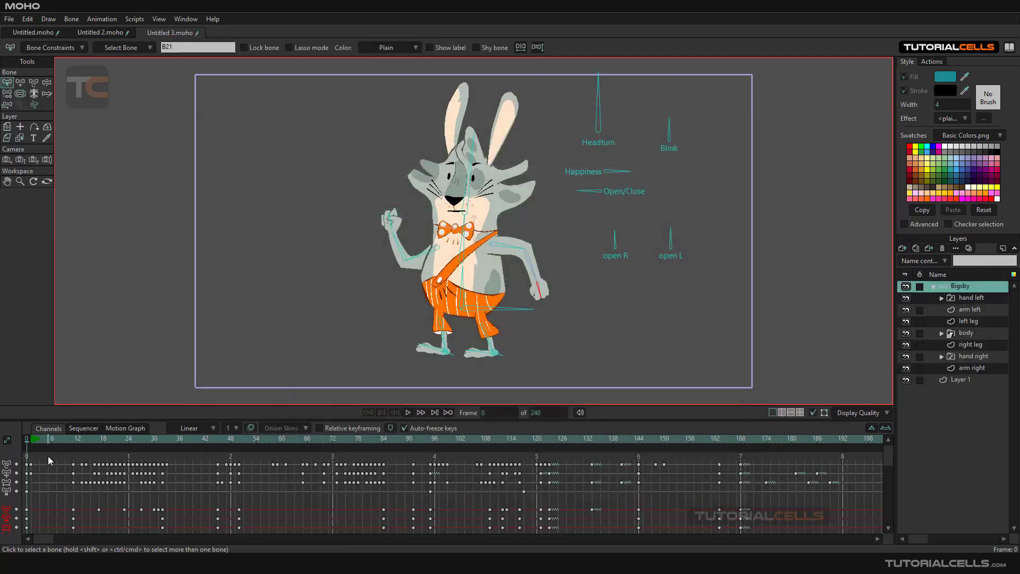
left_click(31, 448)
scroll(465, 360, "up", 5)
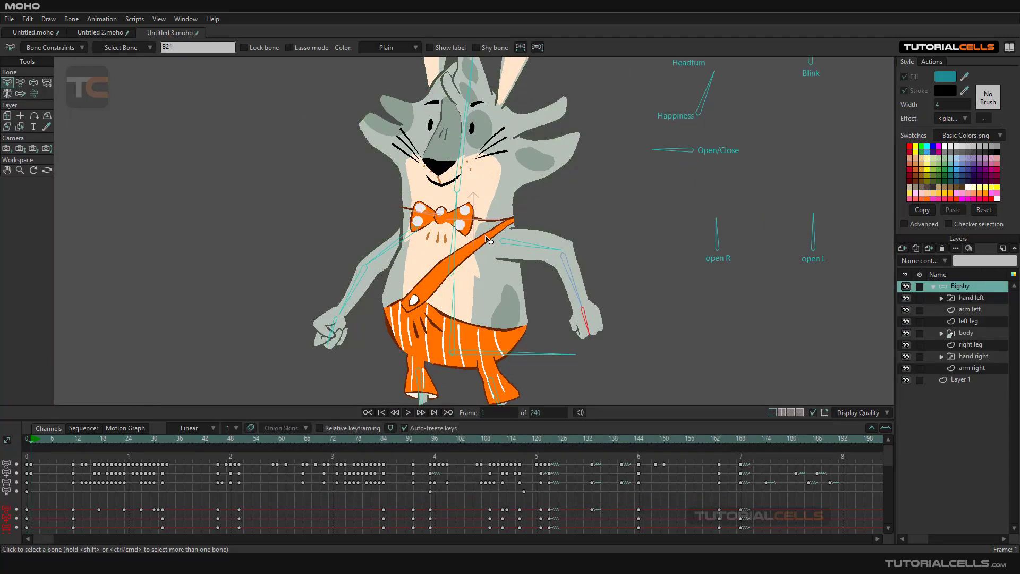
scroll(466, 360, "up", 3)
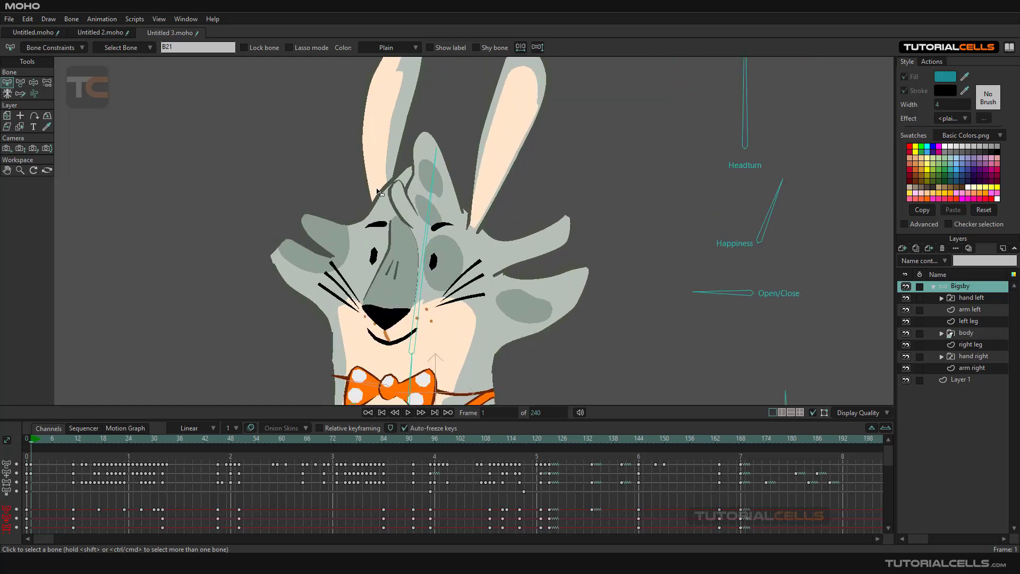
scroll(391, 238, "up", 2)
scroll(391, 238, "down", 1)
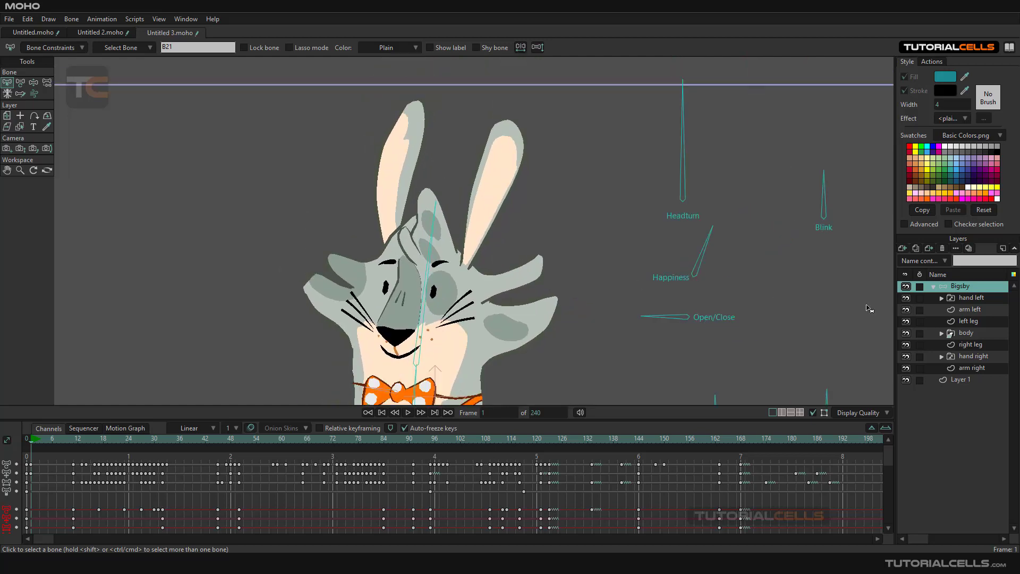
left_click(396, 184, "ctrl+alt")
scroll(947, 416, "down", 3)
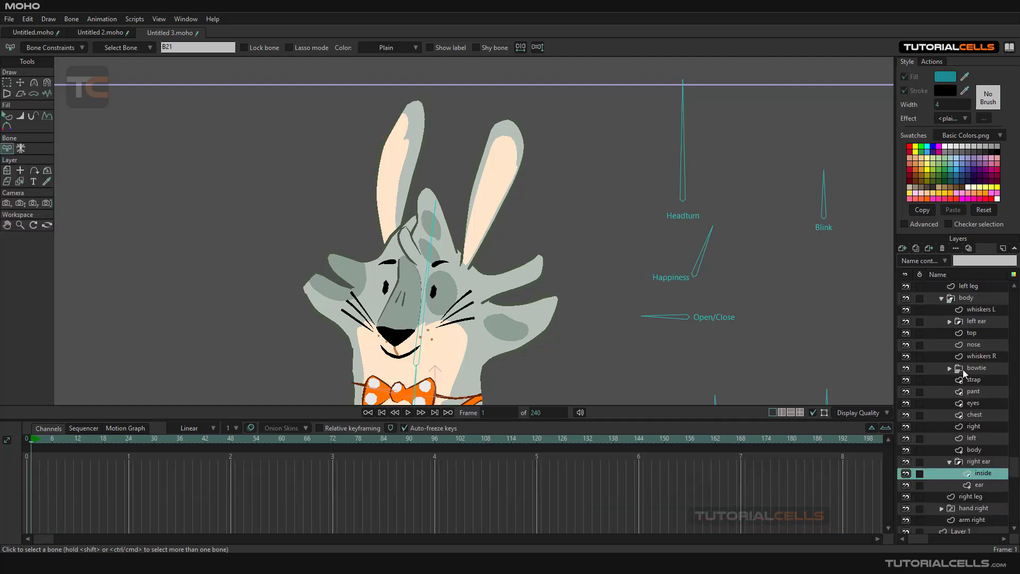
Inspect the bowtie layer's settings, then select the Headturn bone
left_click(963, 369)
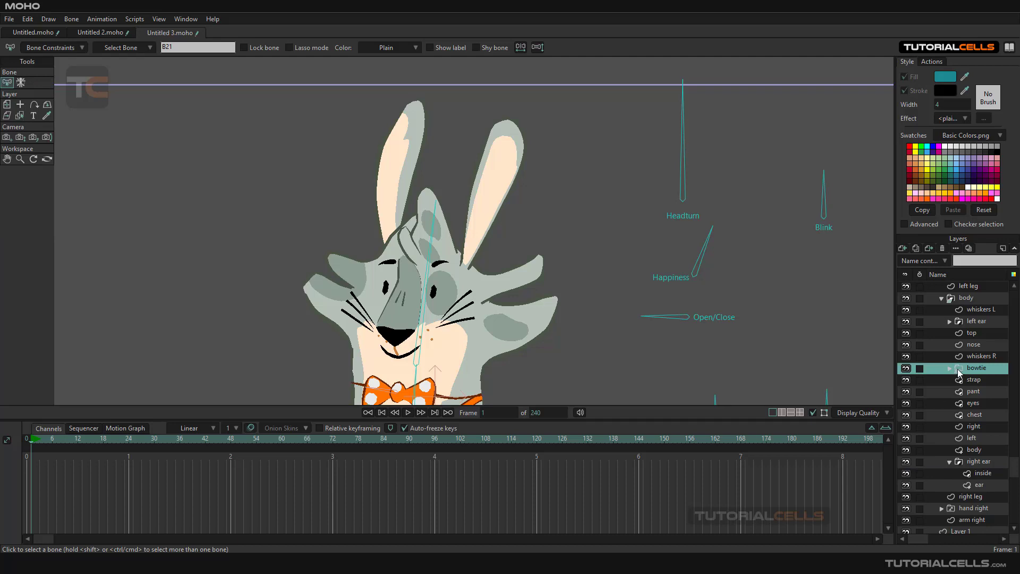
double_click(960, 373)
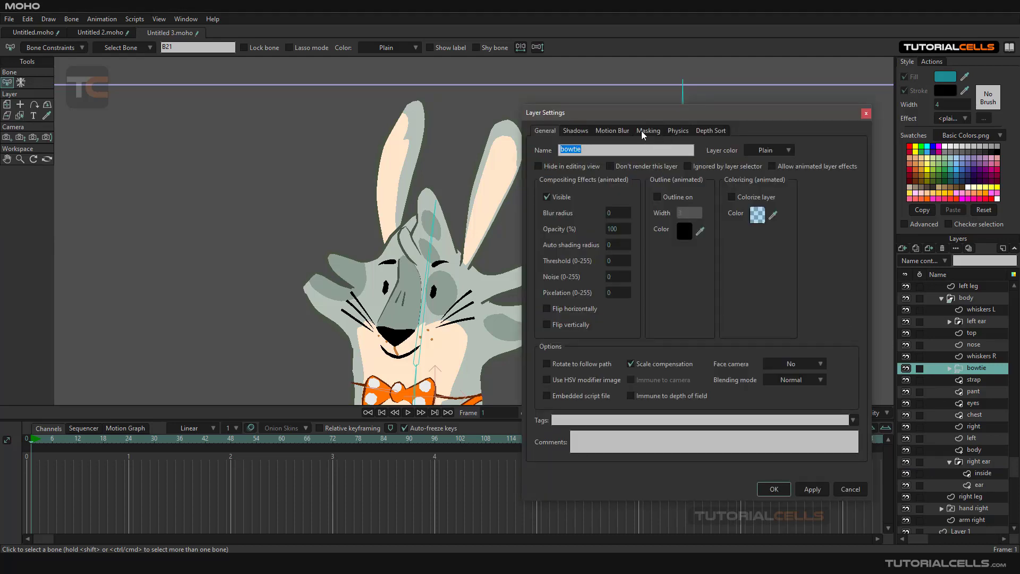
left_click(865, 113)
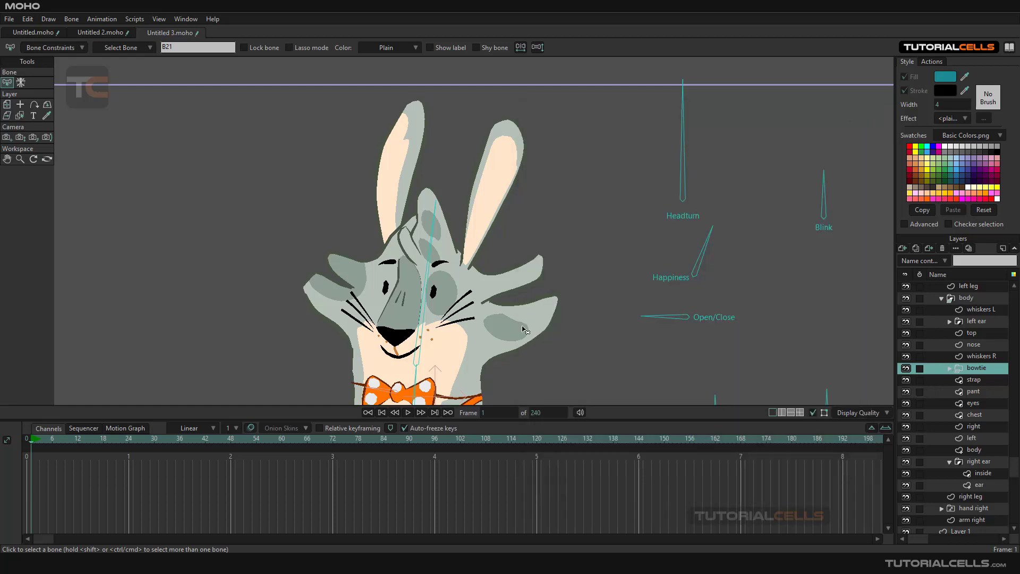
left_click(686, 162)
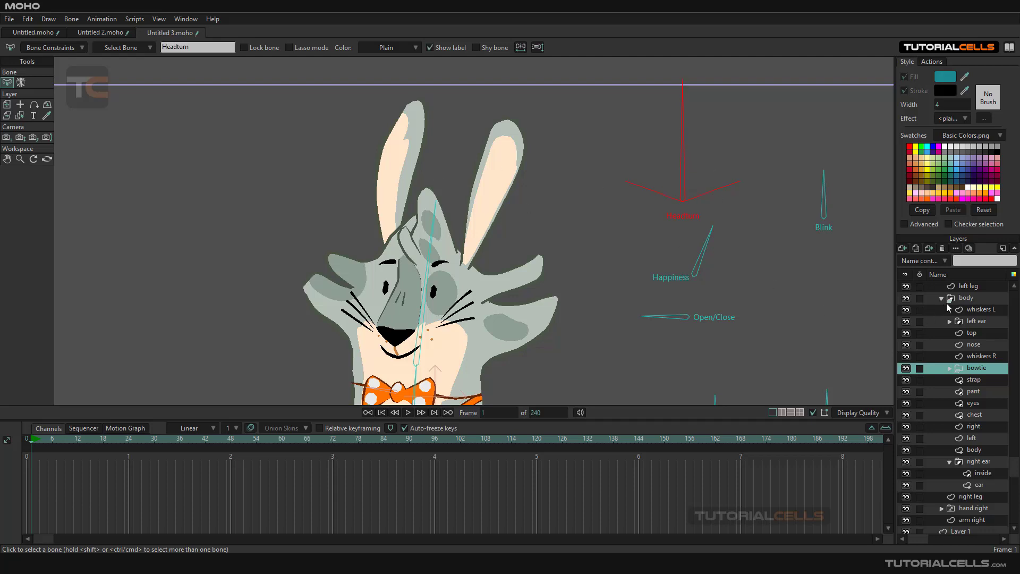
scroll(948, 306, "up", 3)
Select the Bigsby layer and turn the rabbit's head with the Headturn bone
left_click(954, 286)
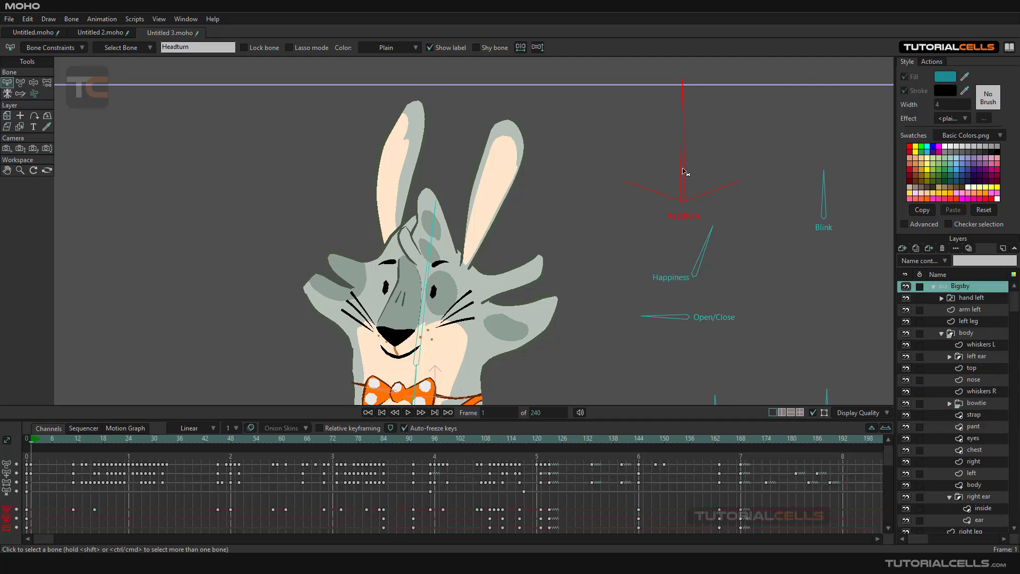
left_click(33, 83)
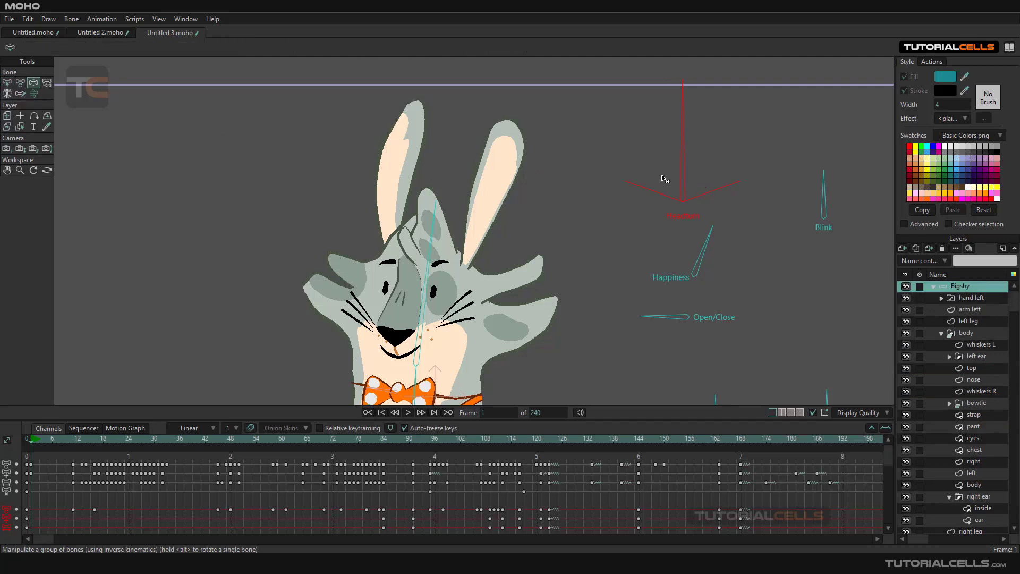
left_click_drag(664, 179, 691, 164)
scroll(402, 240, "up", 1)
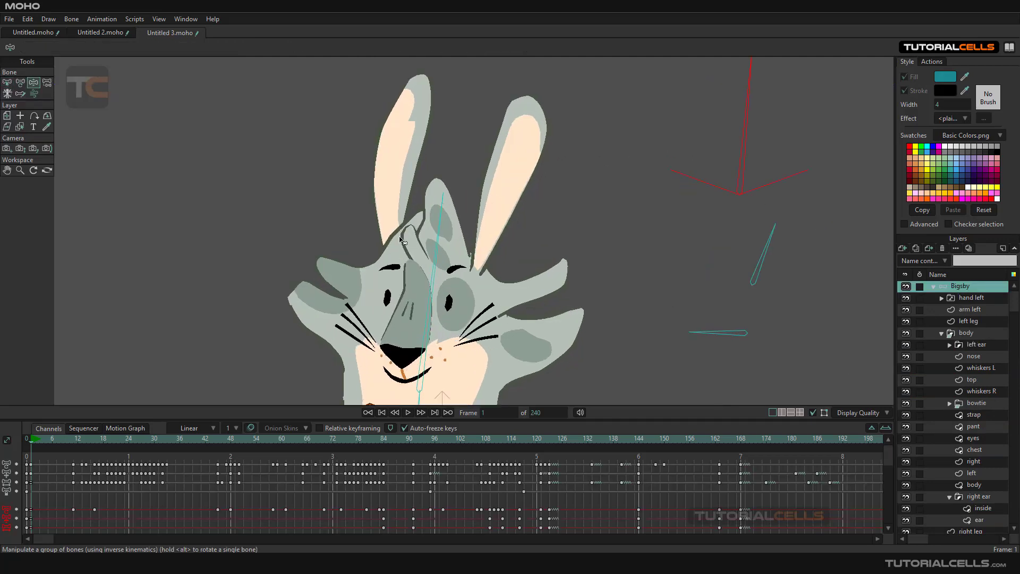
scroll(398, 241, "up", 3)
scroll(390, 239, "down", 3)
scroll(385, 250, "up", 1)
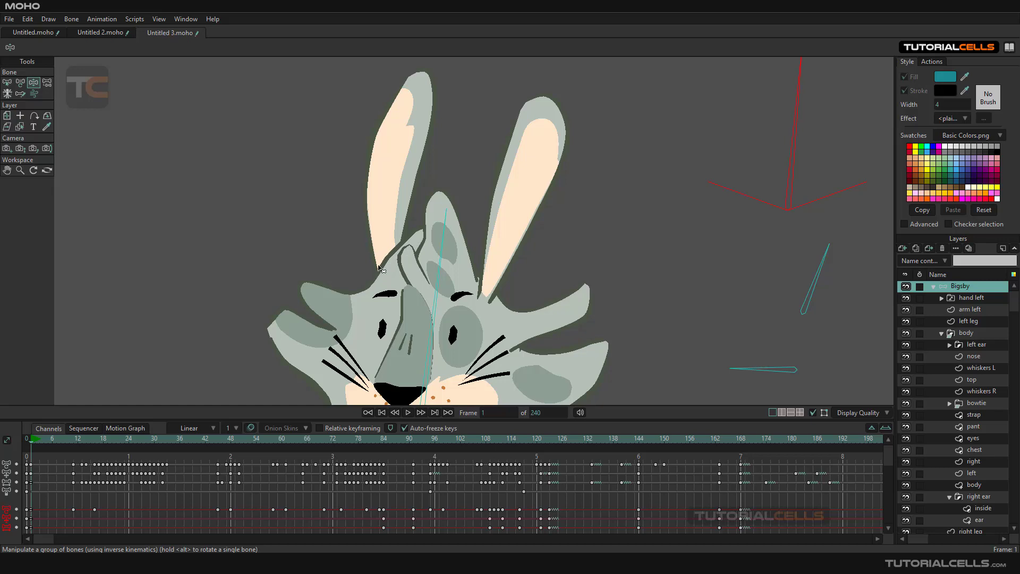
Tilt the head right, back upright, then right again, watching the ear layers reorder
left_click_drag(790, 166, 801, 170)
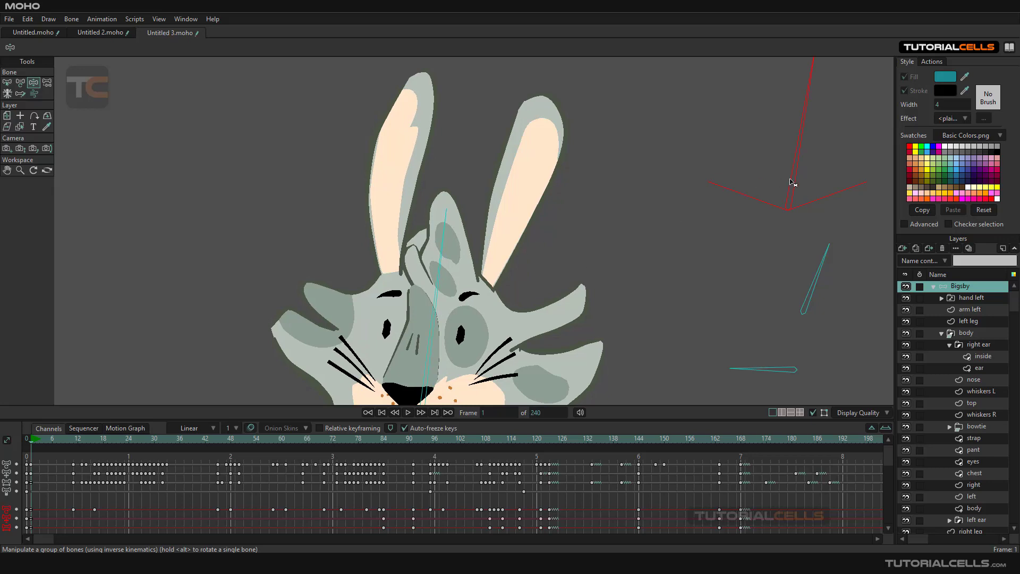
left_click_drag(793, 180, 800, 180)
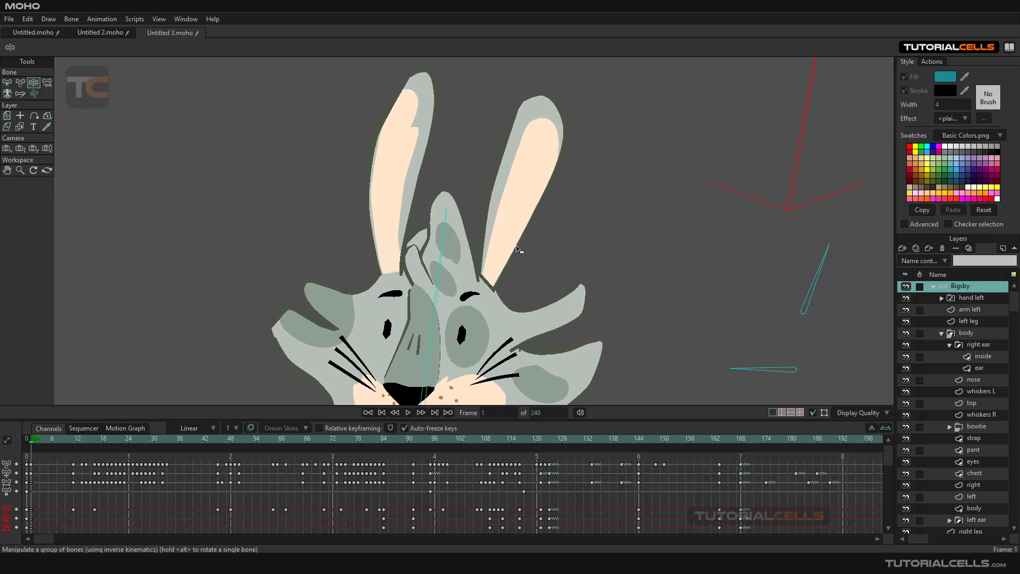
left_click_drag(795, 187, 752, 179)
scroll(468, 241, "down", 3)
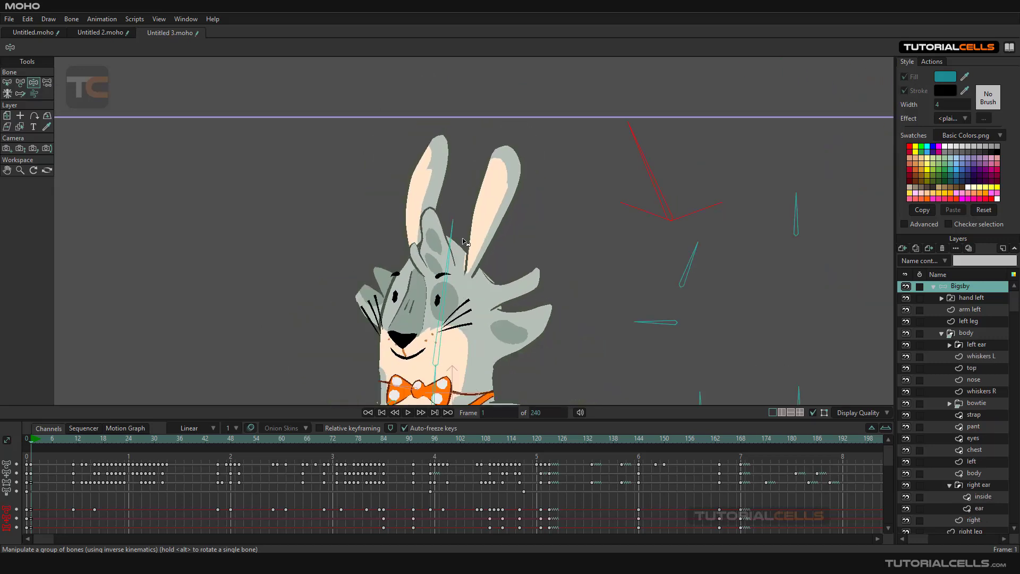
scroll(464, 242, "up", 4)
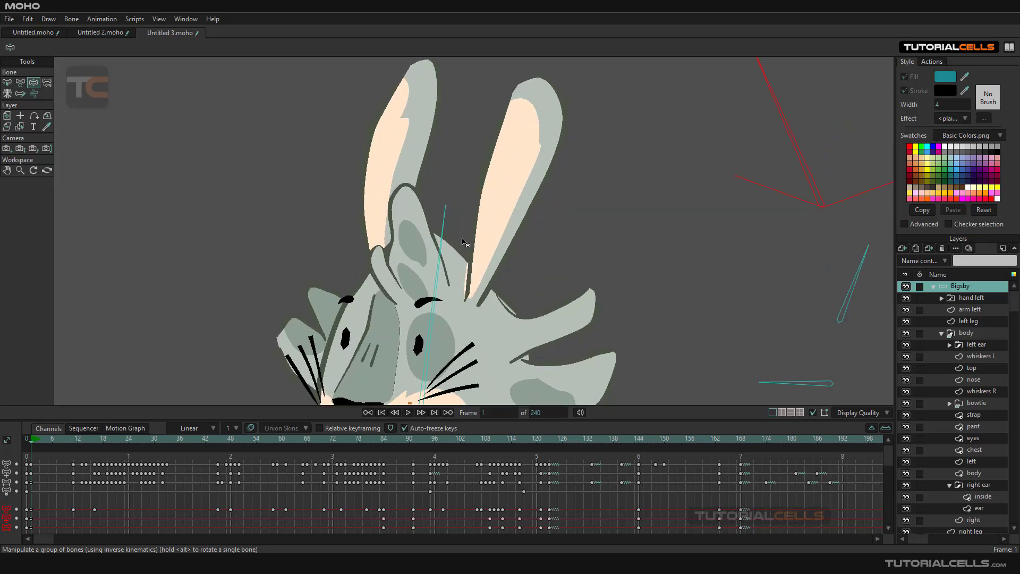
Look over the Draw menu's shape order commands, then dismiss it without choosing one
left_click(50, 21)
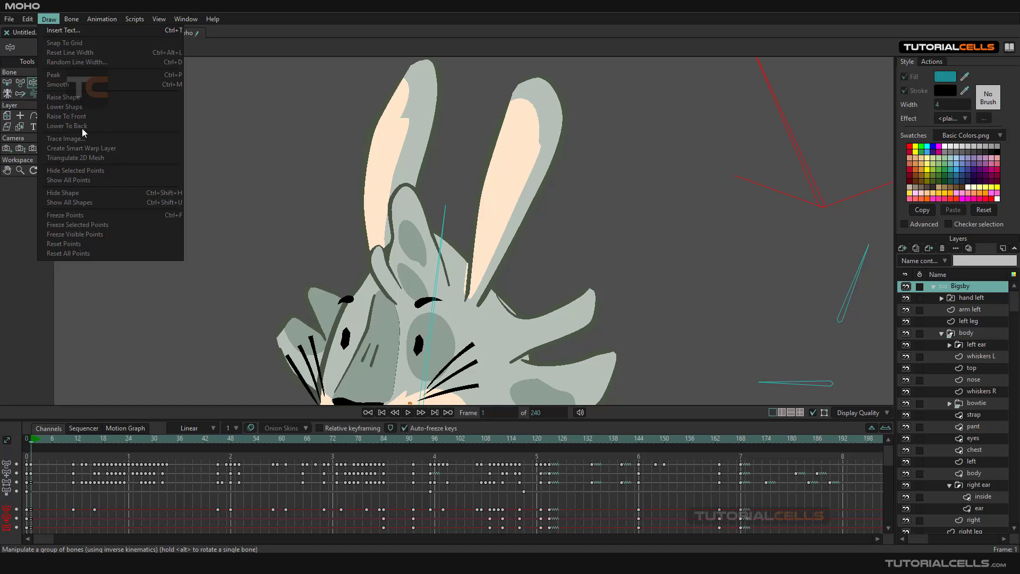
left_click(199, 159)
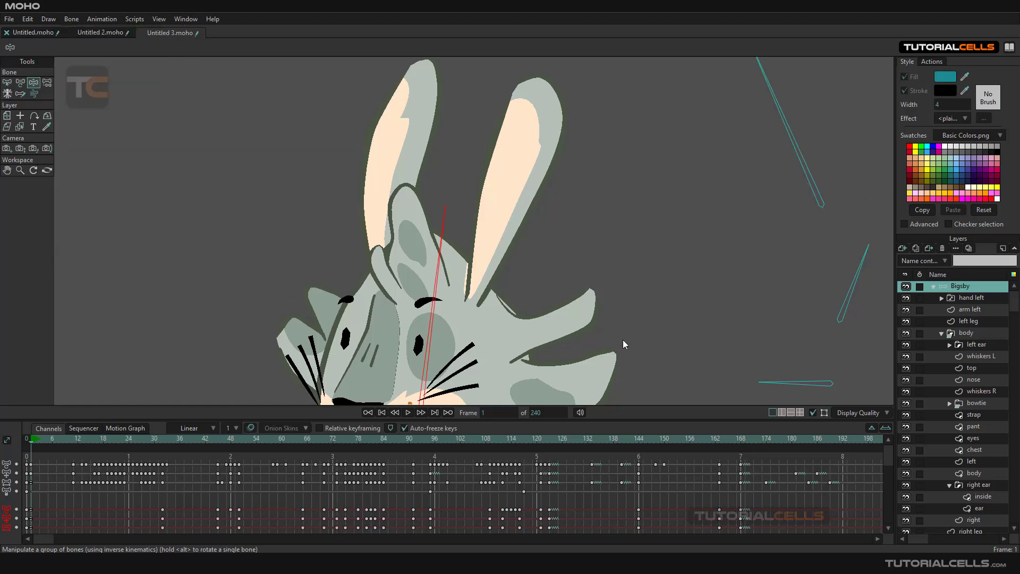
left_click(75, 35)
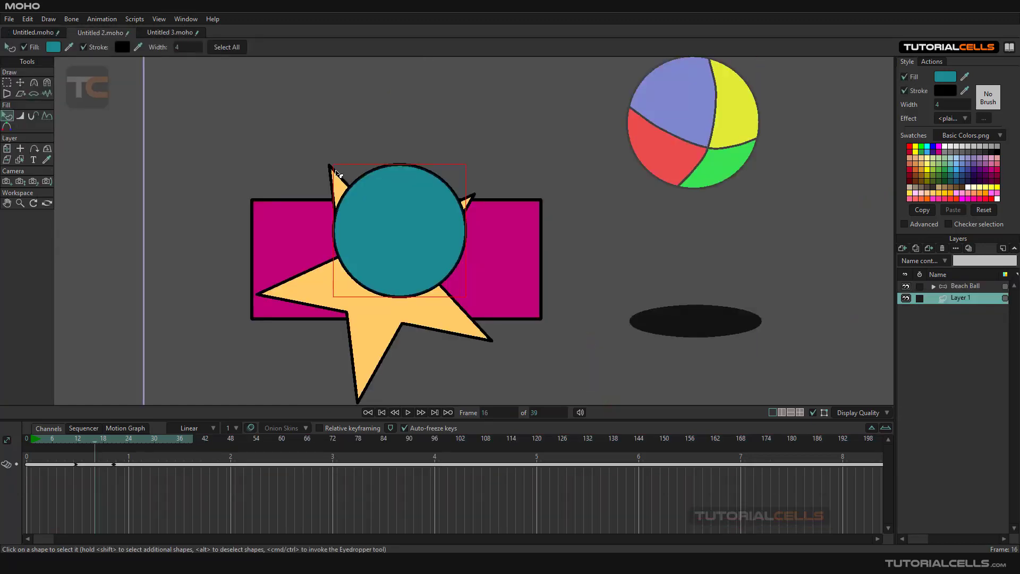
double_click(945, 298)
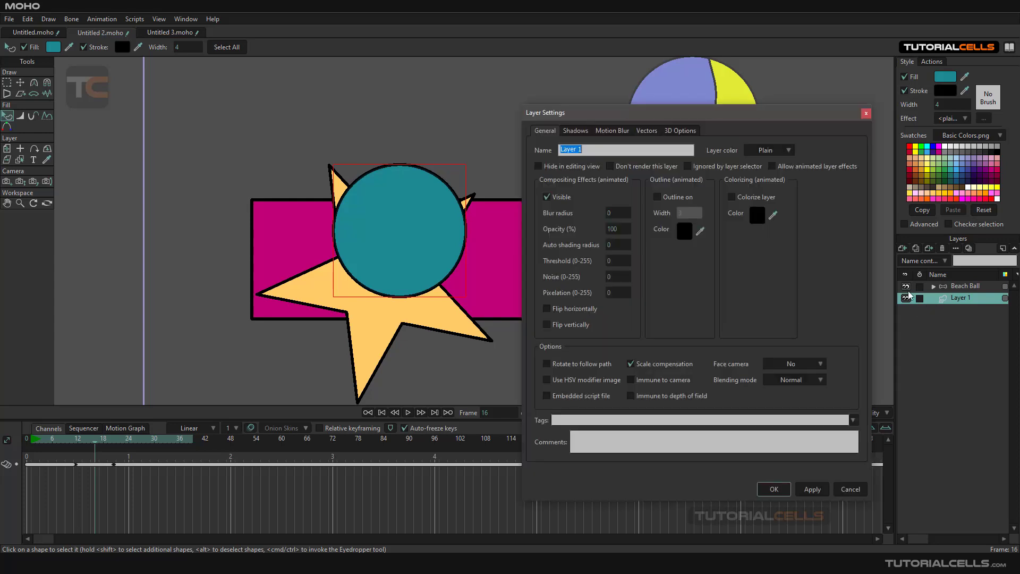
left_click(649, 132)
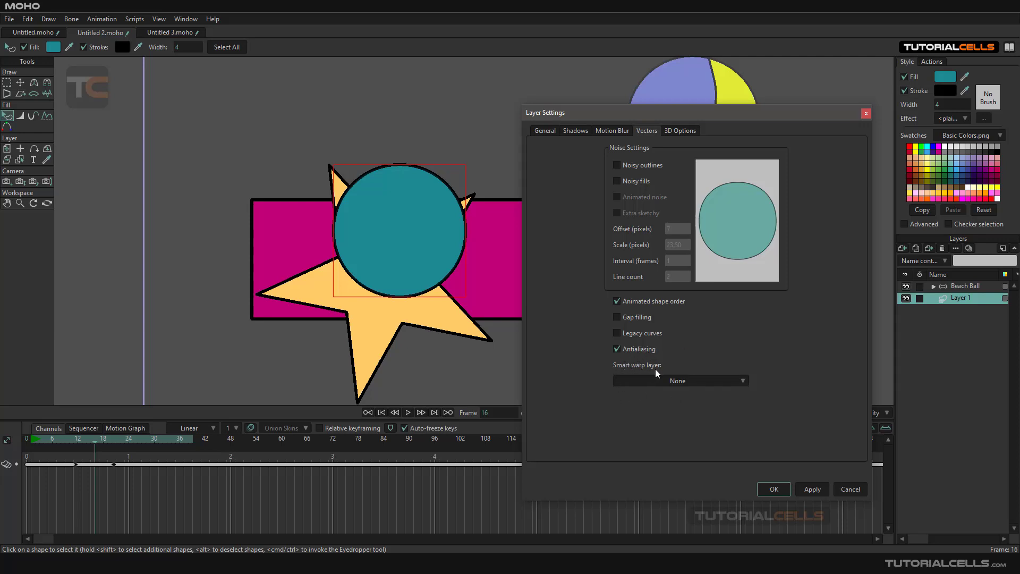
left_click(662, 383)
left_click(769, 491)
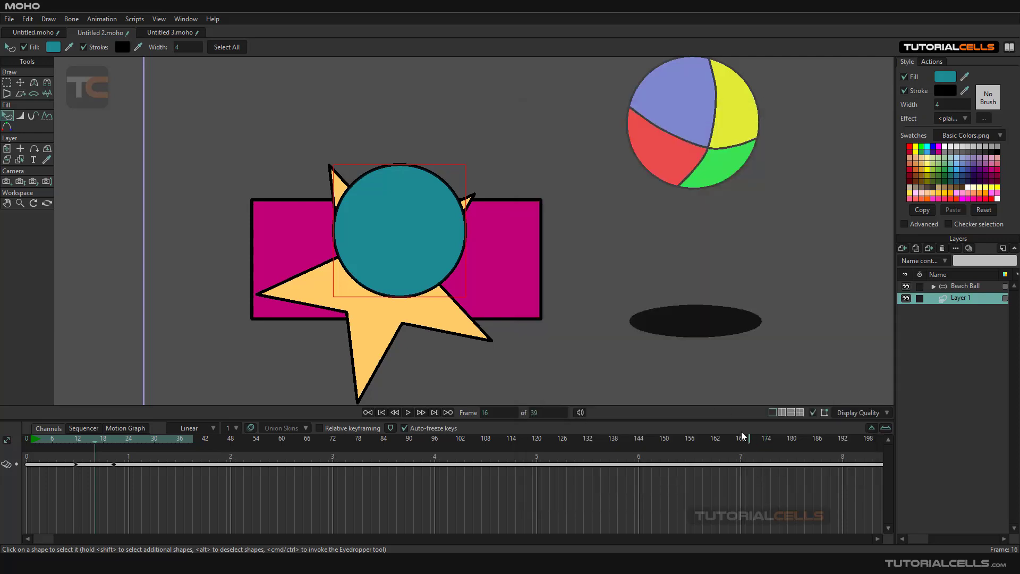